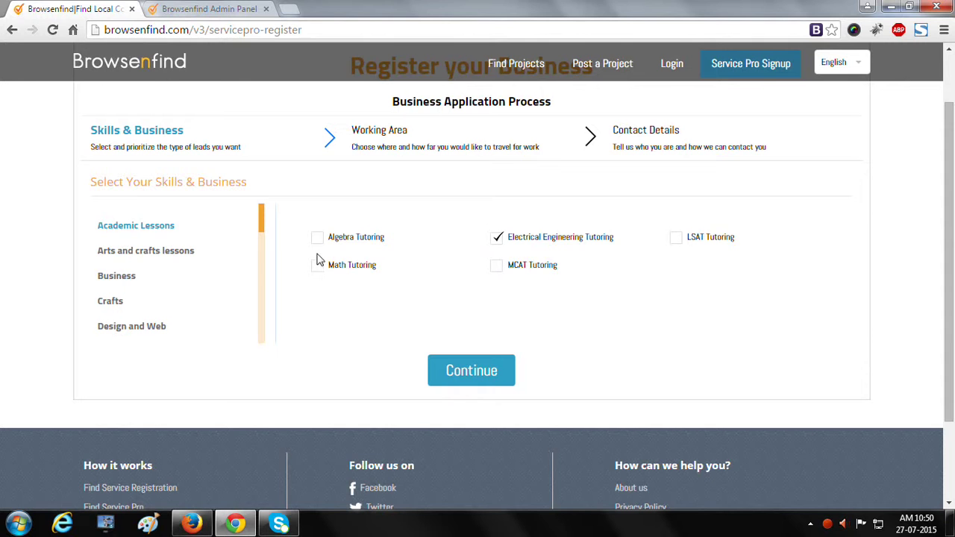
- Add Accounting and Auctioneering from the Business category to the skills, then continue
click(179, 274)
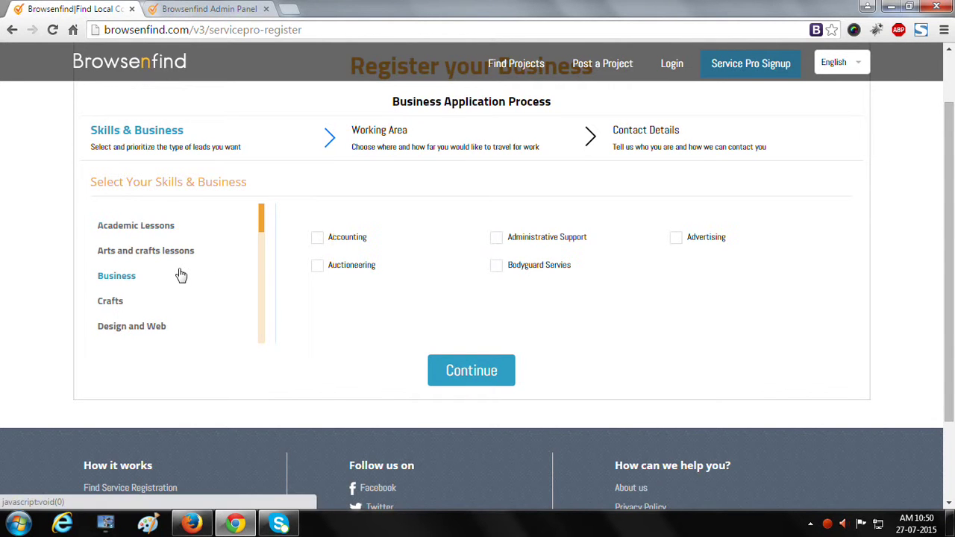
click(317, 245)
click(316, 266)
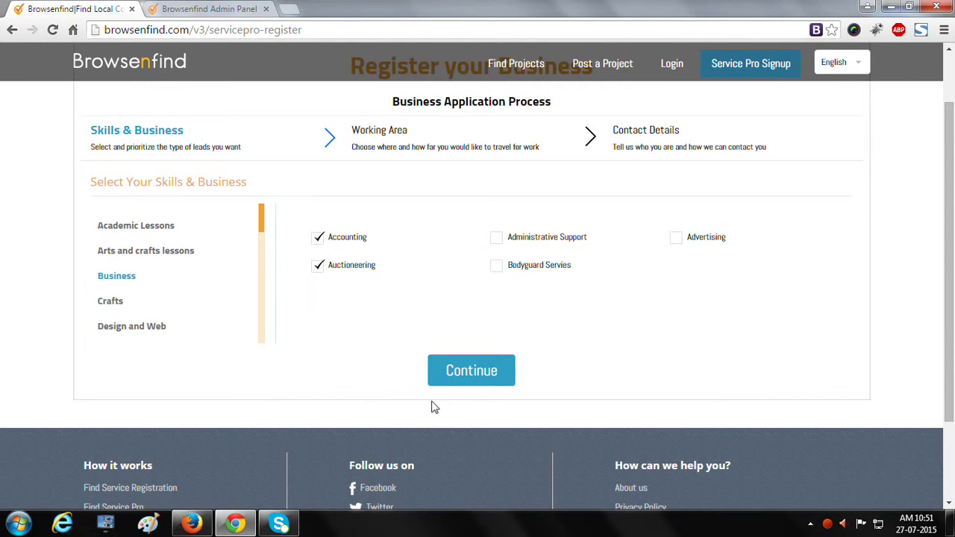
click(453, 377)
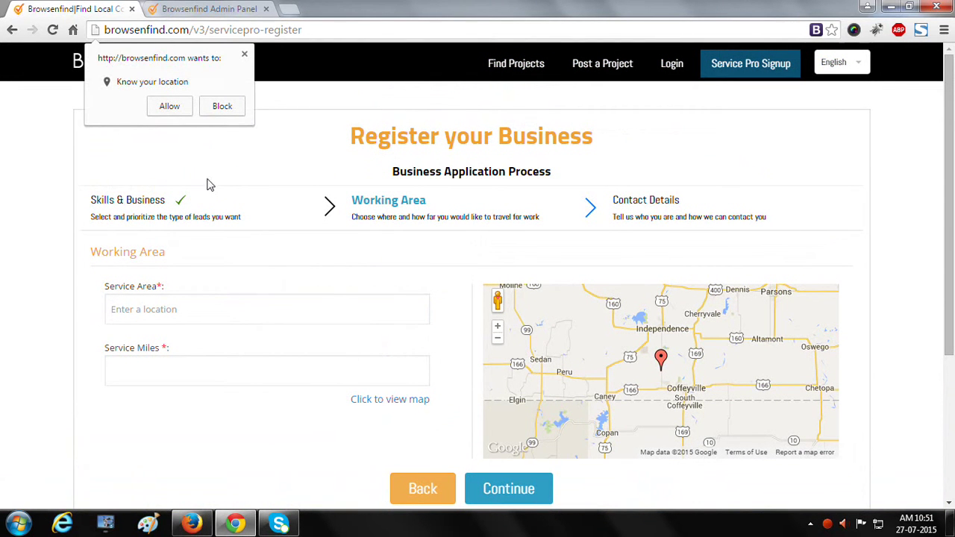
- Allow location access and set the service area to 38 Th Street, Newaygo, MI
click(169, 106)
click(162, 303)
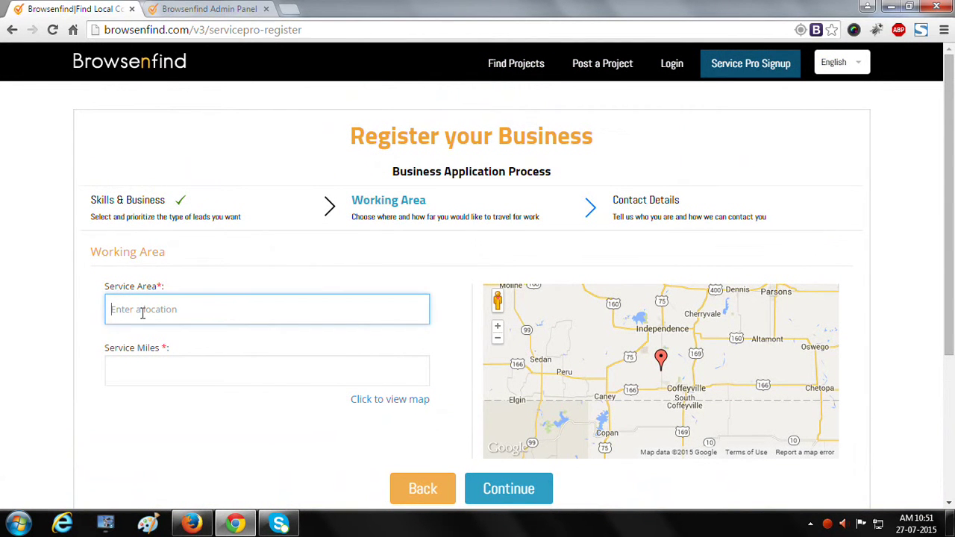
text(38 th)
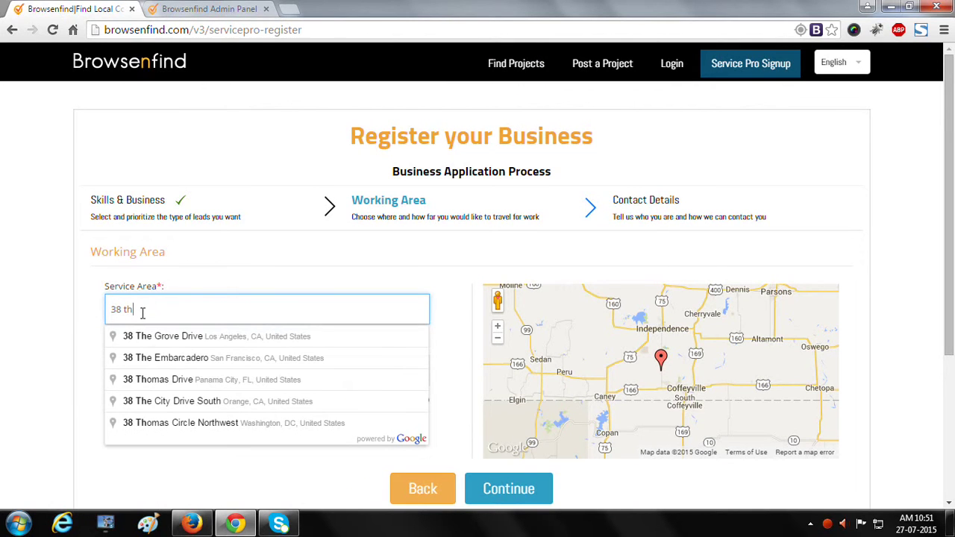
text( street)
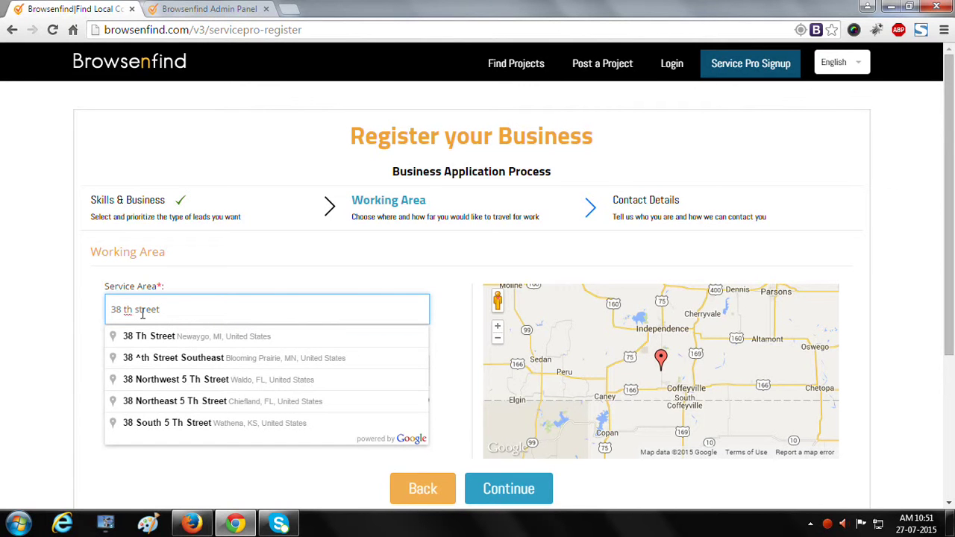
click(153, 336)
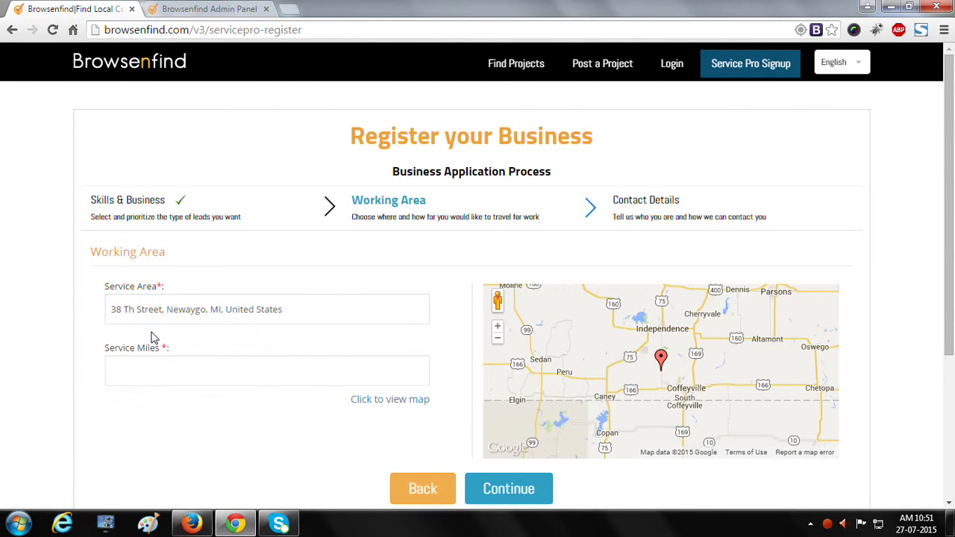
scroll(157, 366, down, 2)
- Enter 10 service miles, view the area on the map, and continue
click(165, 227)
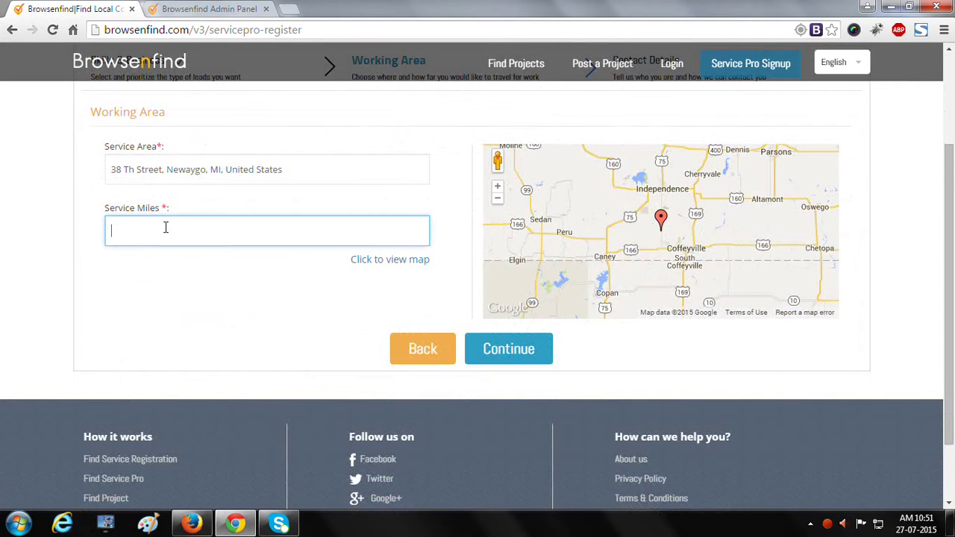
text(10)
click(265, 303)
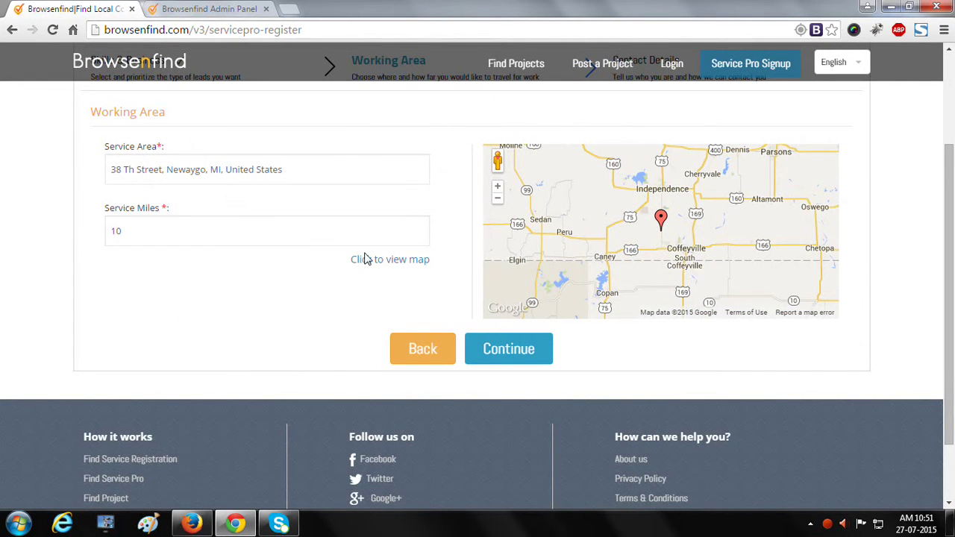
click(372, 263)
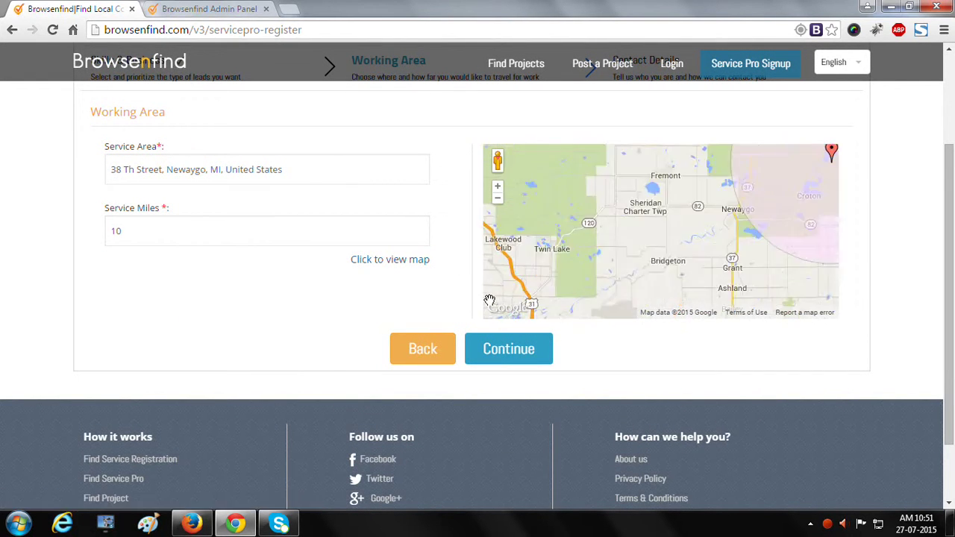
click(507, 351)
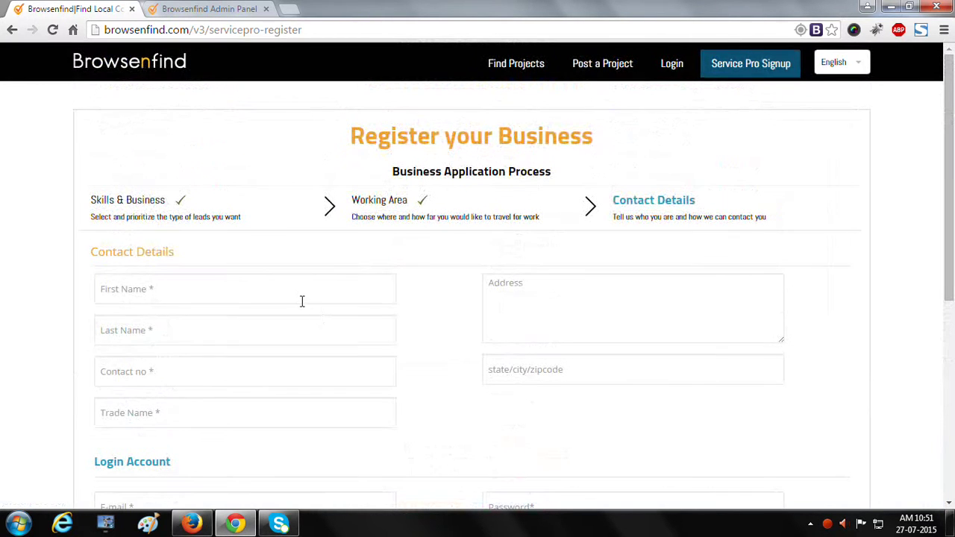
- Enter the contact's first name, last name and phone number
click(289, 291)
text(Roamsoft)
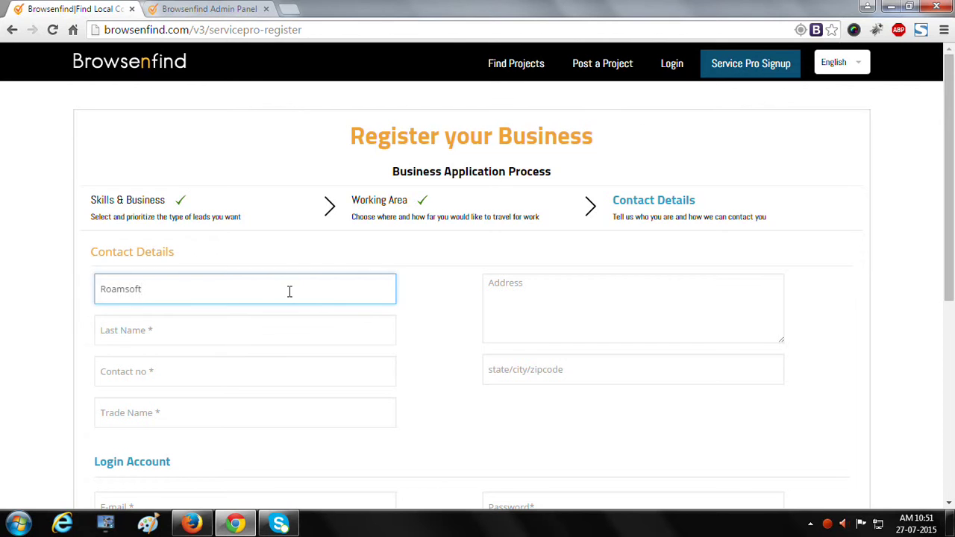
key(Tab)
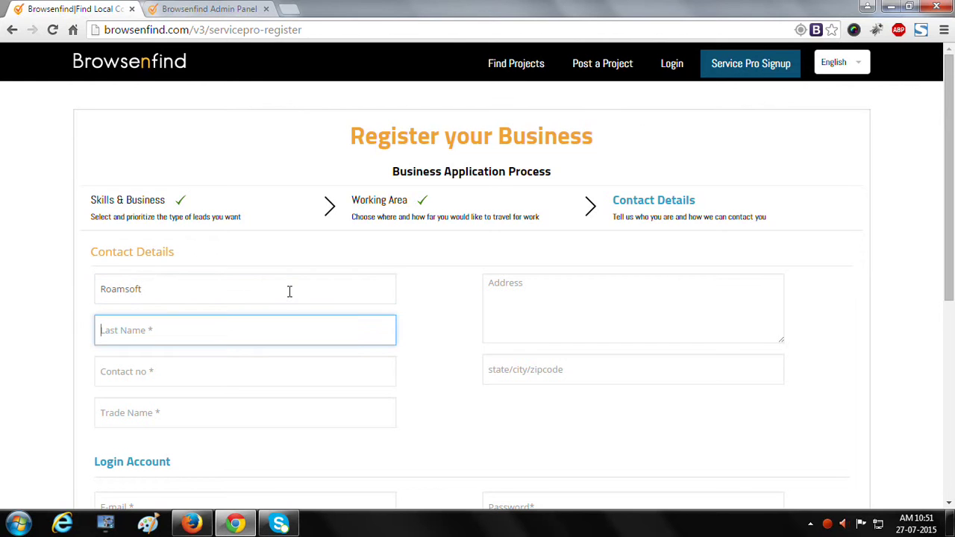
text(Technologies)
key(Tab)
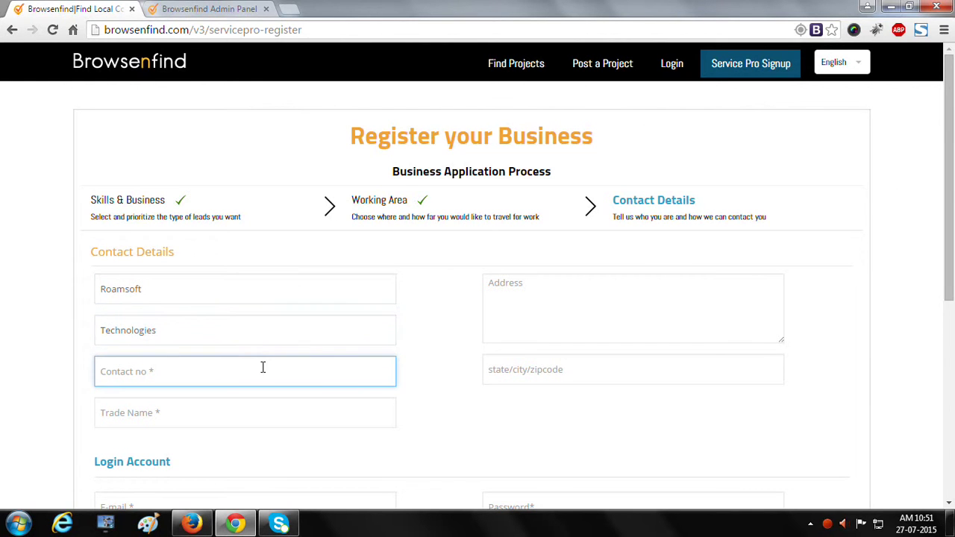
- Enter trade name Business, address 38 th street, and choose New York, NY as the city
scroll(259, 373, down, 1)
click(221, 358)
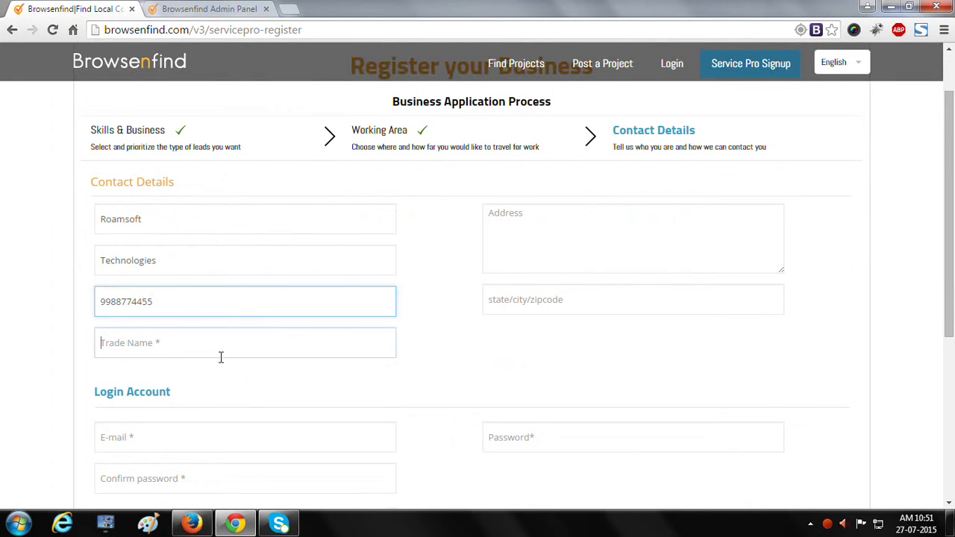
text(Business)
key(Tab)
text(38)
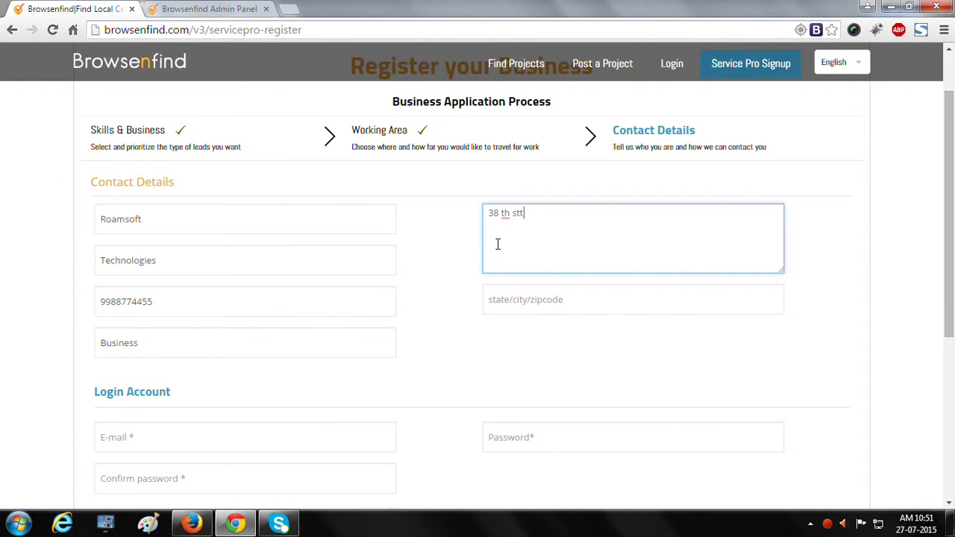
text( th street)
key(Tab)
text(new)
key(Down)
key(Tab)
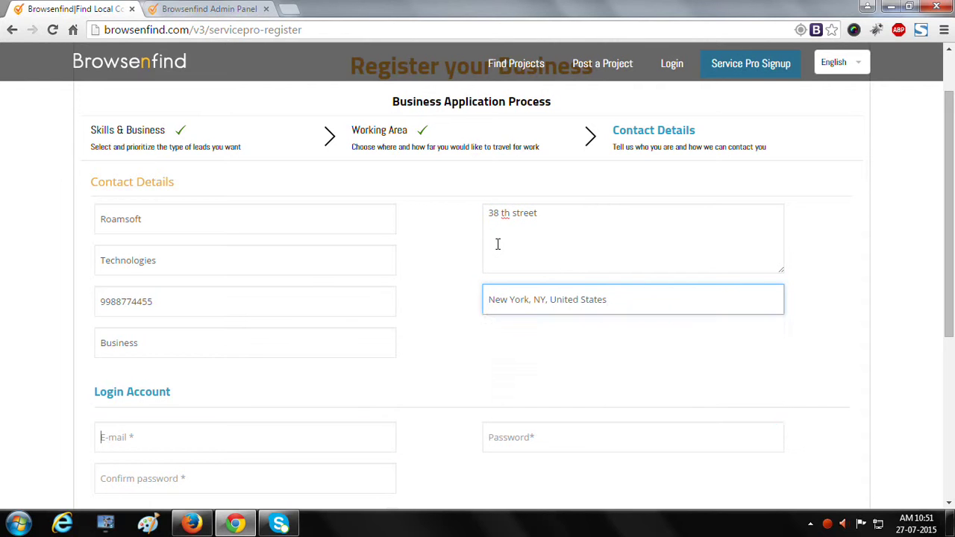
scroll(199, 375, down, 2)
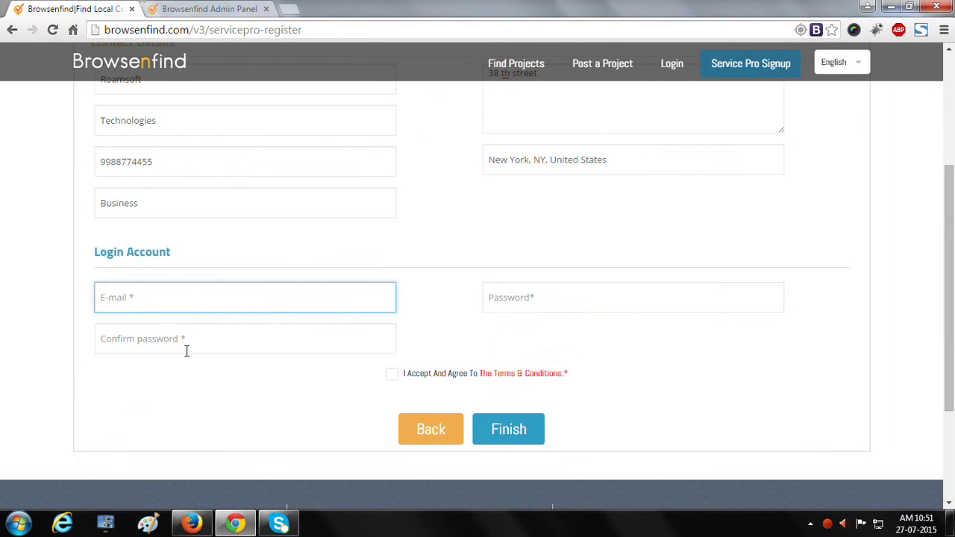
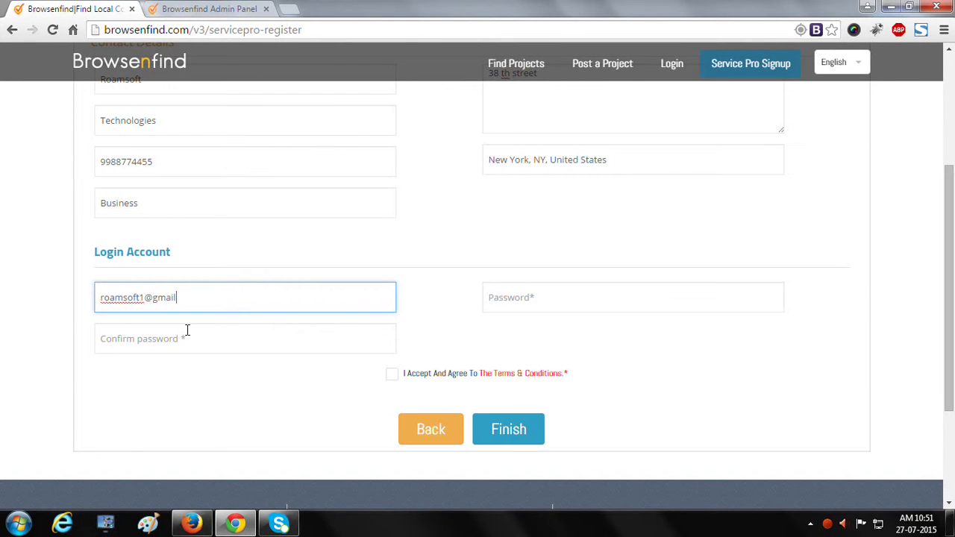
- Enter the login e-mail and a password twice, accept the terms, and submit
key(Tab)
text(123456)
key(Tab)
text(123456)
click(392, 374)
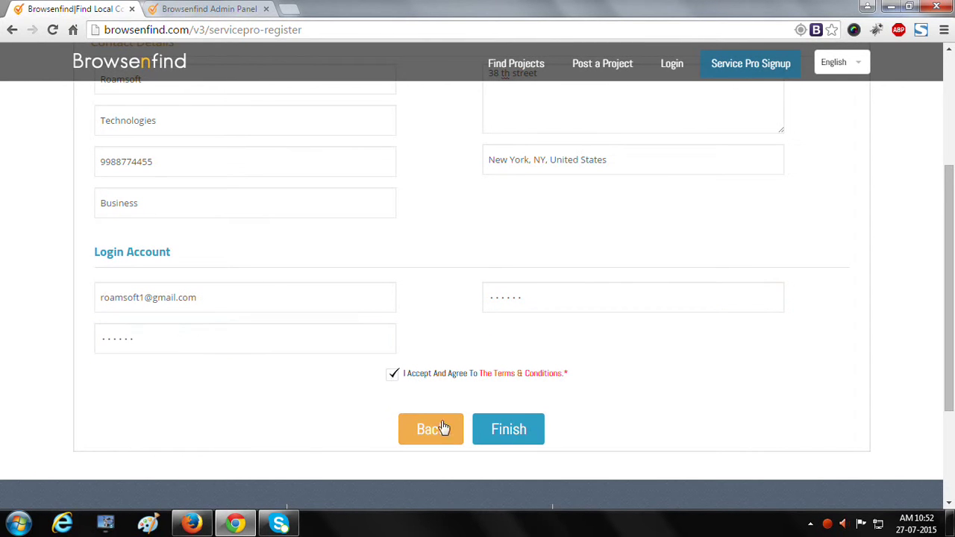
click(506, 434)
- Replace the too-short password with a 10-character one, resubmit, and edit the e-mail
drag(548, 300, 359, 305)
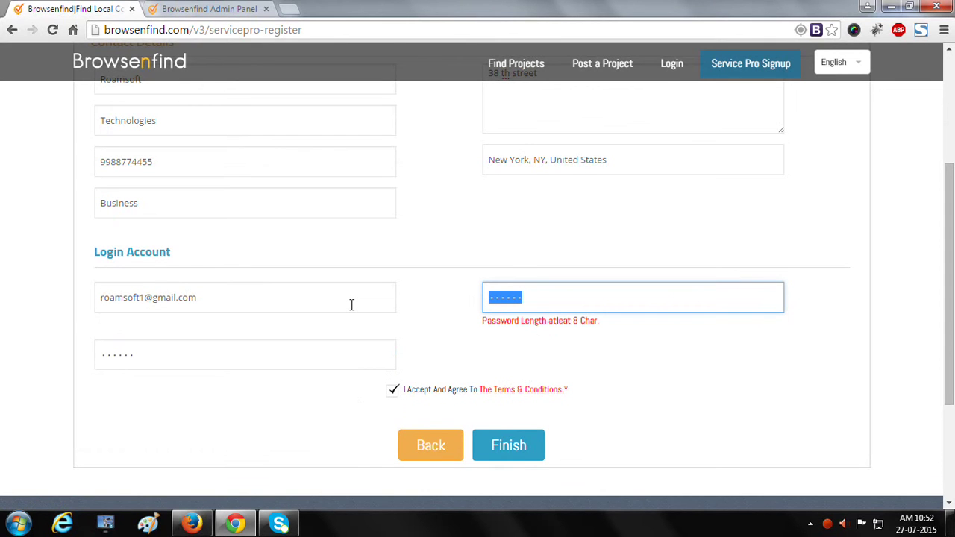
text(1234567890)
key(Tab)
text(1)
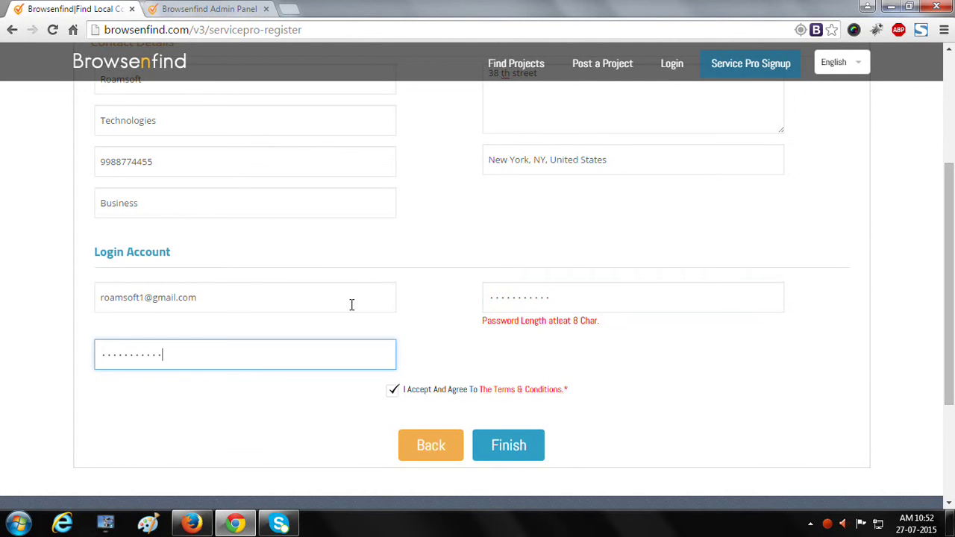
click(505, 444)
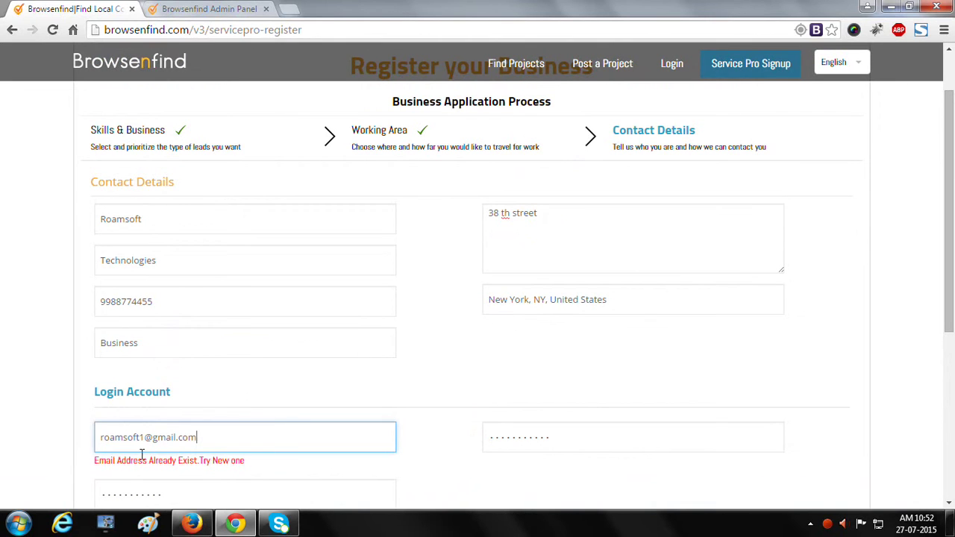
text(23)
scroll(402, 427, down, 3)
click(498, 386)
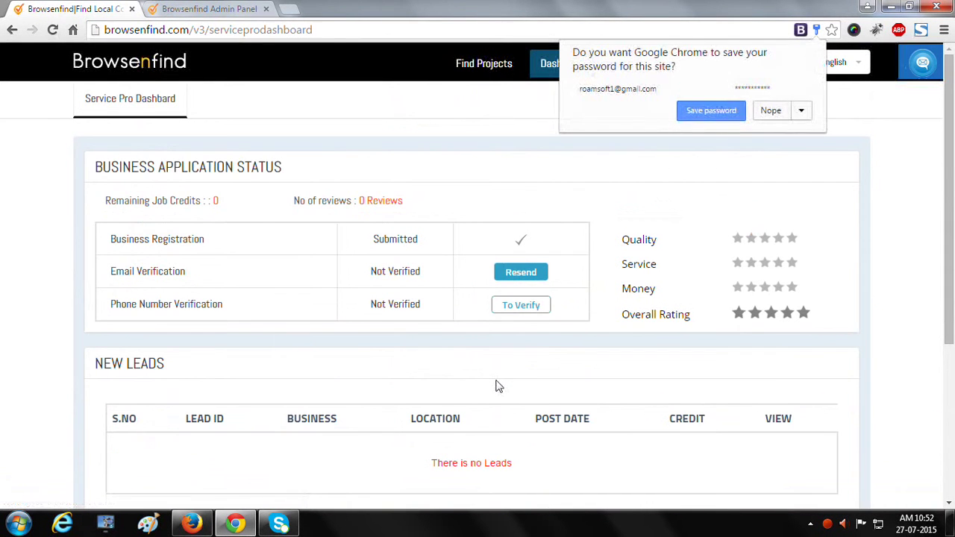
click(771, 111)
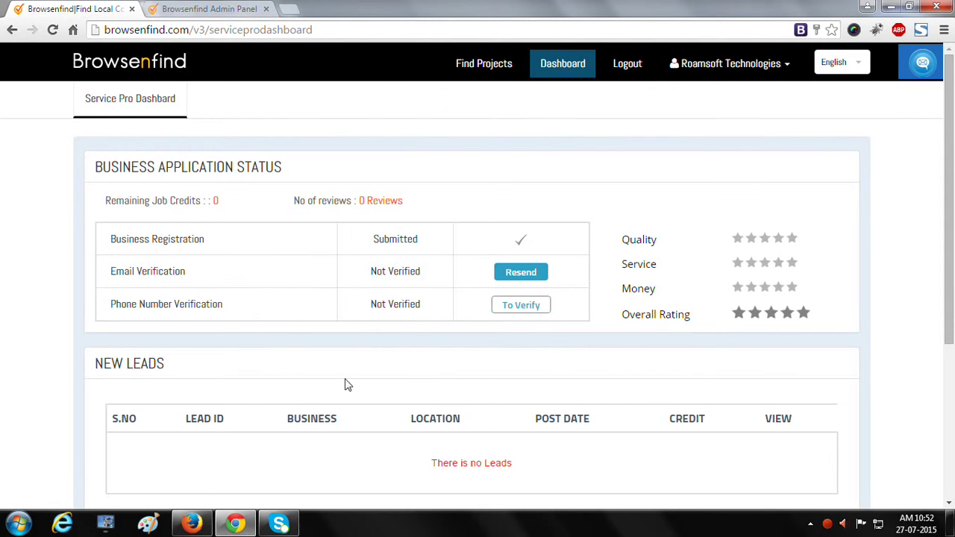
scroll(342, 385, down, 1)
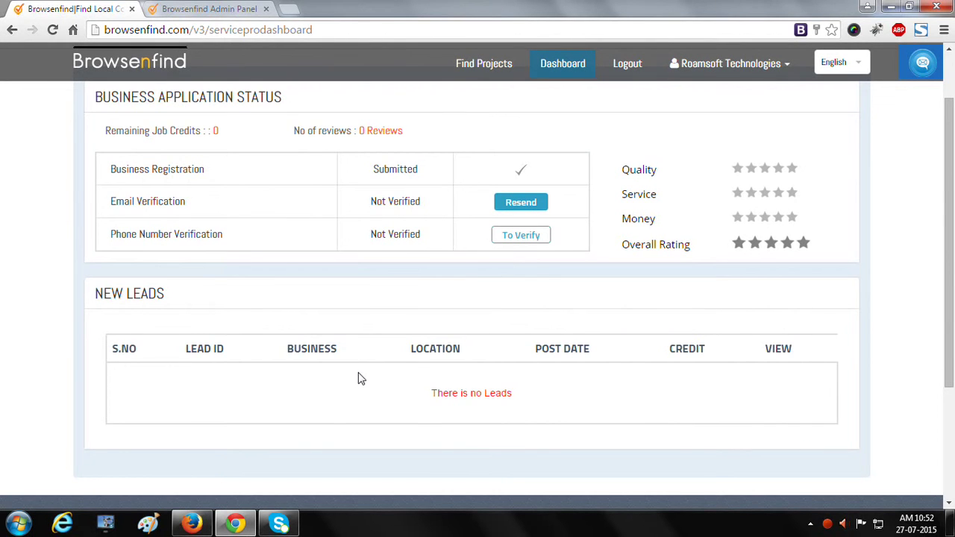
scroll(359, 379, up, 1)
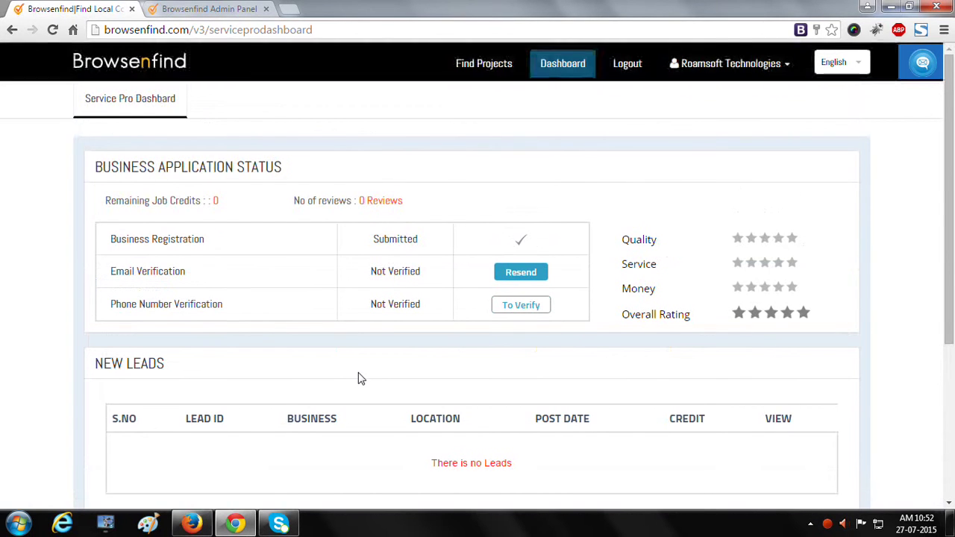
- Check the Matched, Ongoing and History project pages from the account dropdown
click(741, 63)
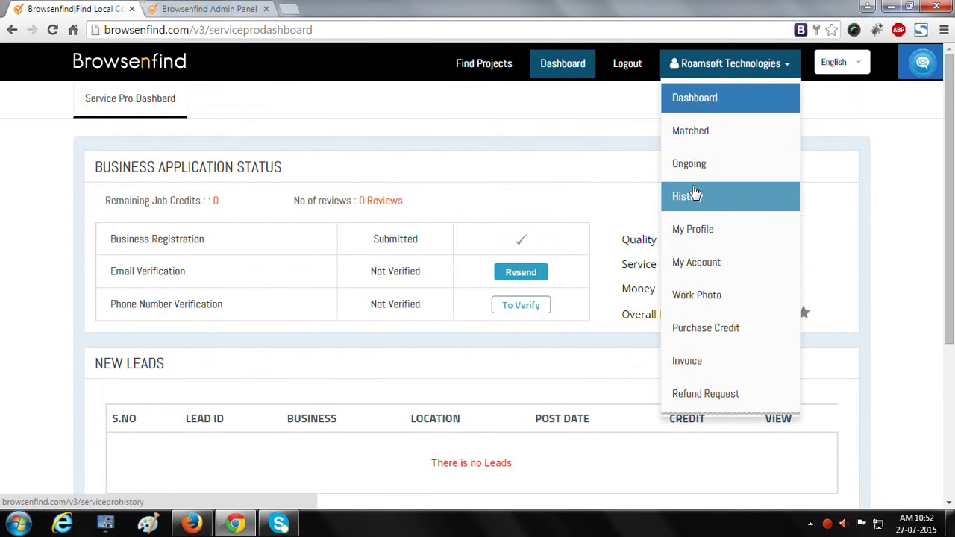
click(709, 131)
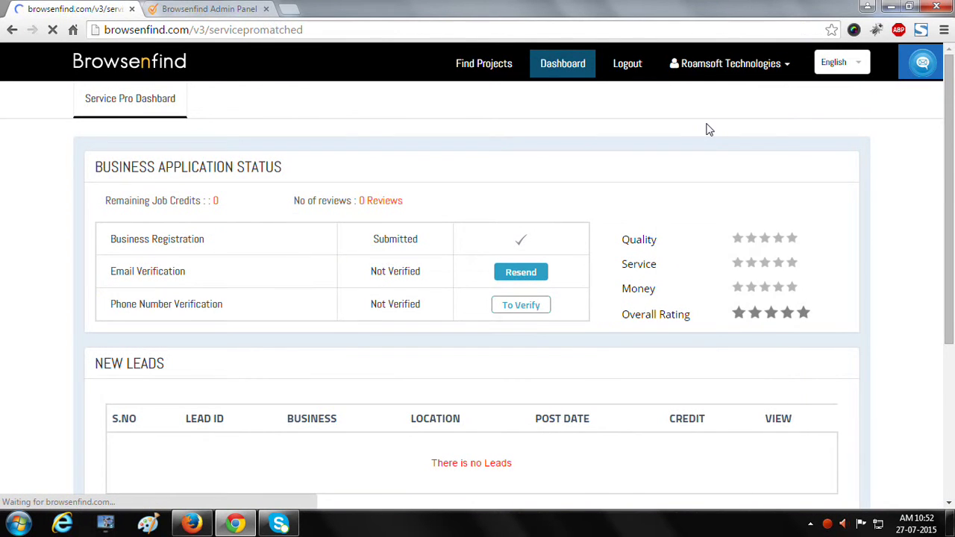
click(771, 68)
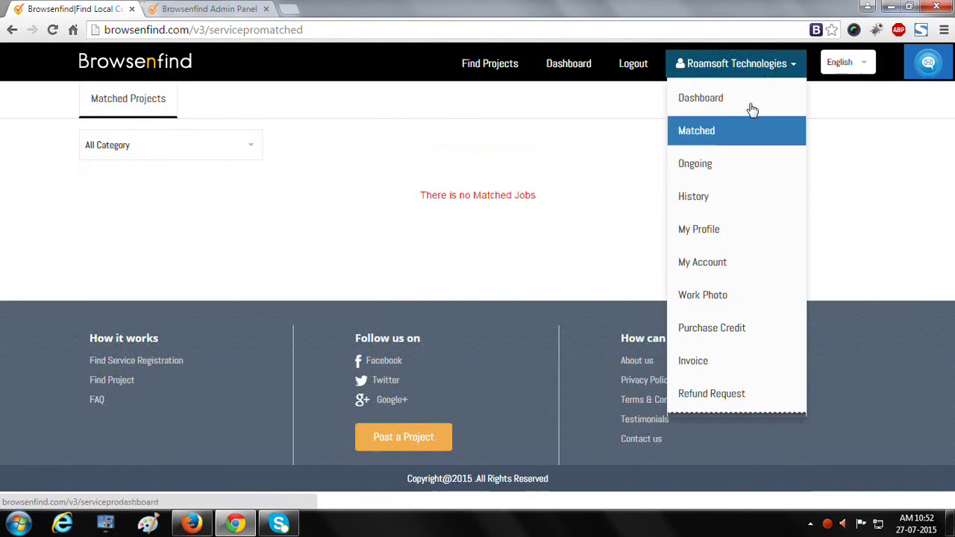
click(719, 171)
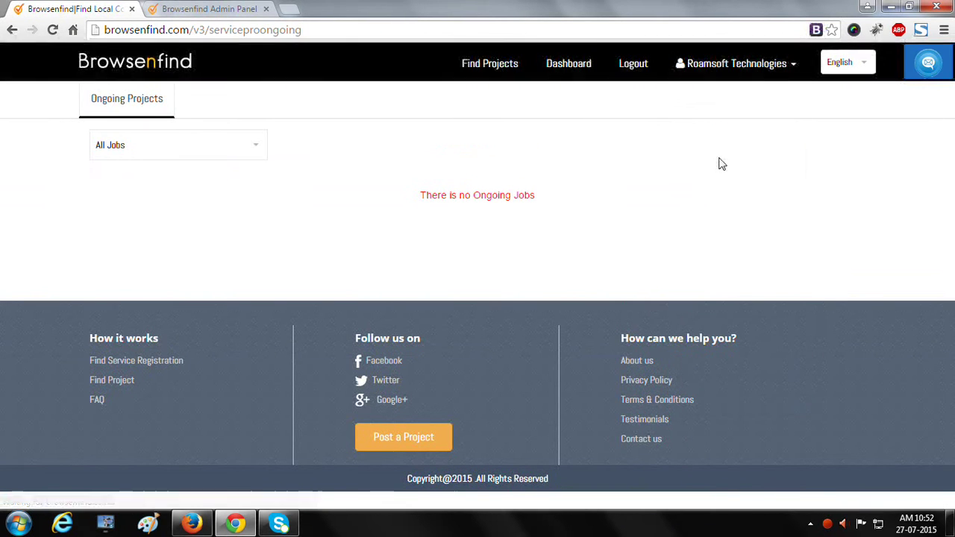
click(764, 66)
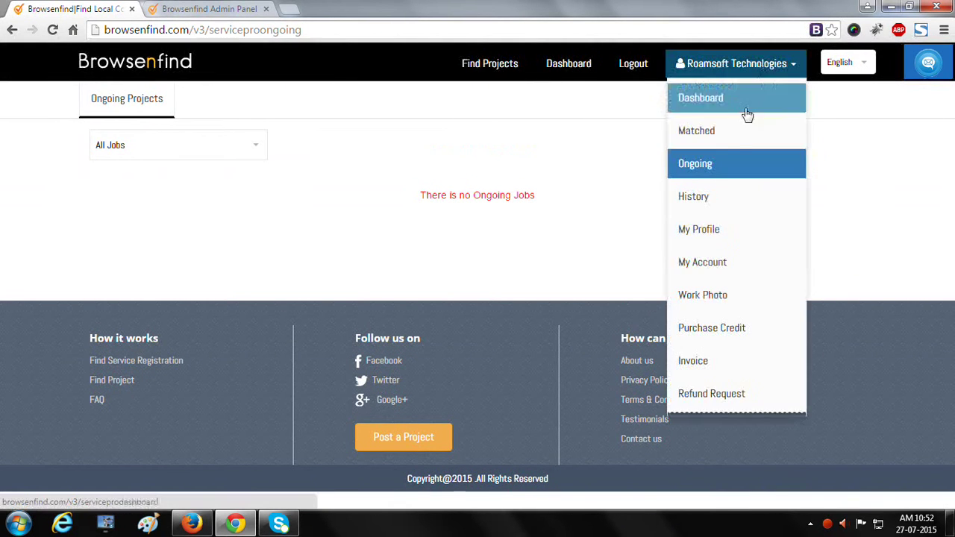
click(701, 197)
- Open My Profile and scroll through its skills, service area and service miles
click(757, 64)
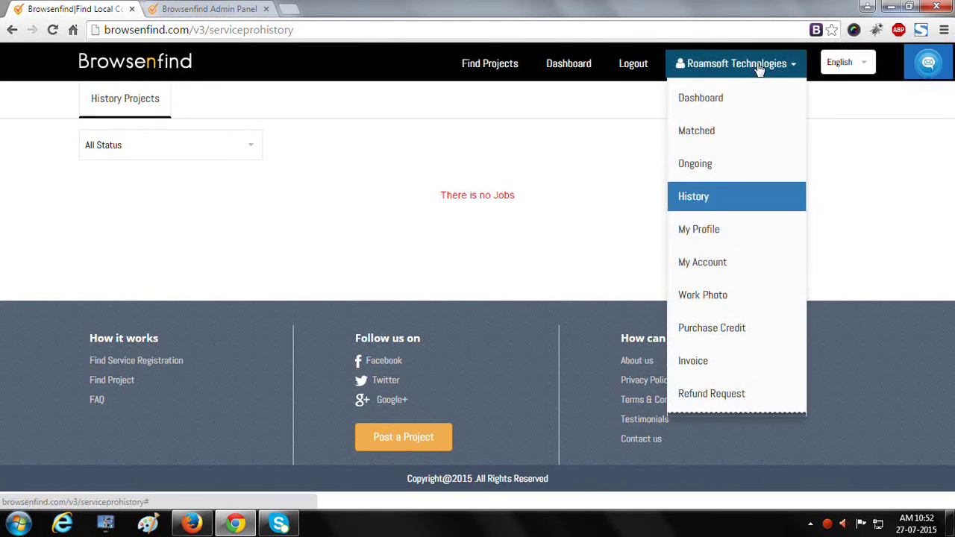
click(710, 233)
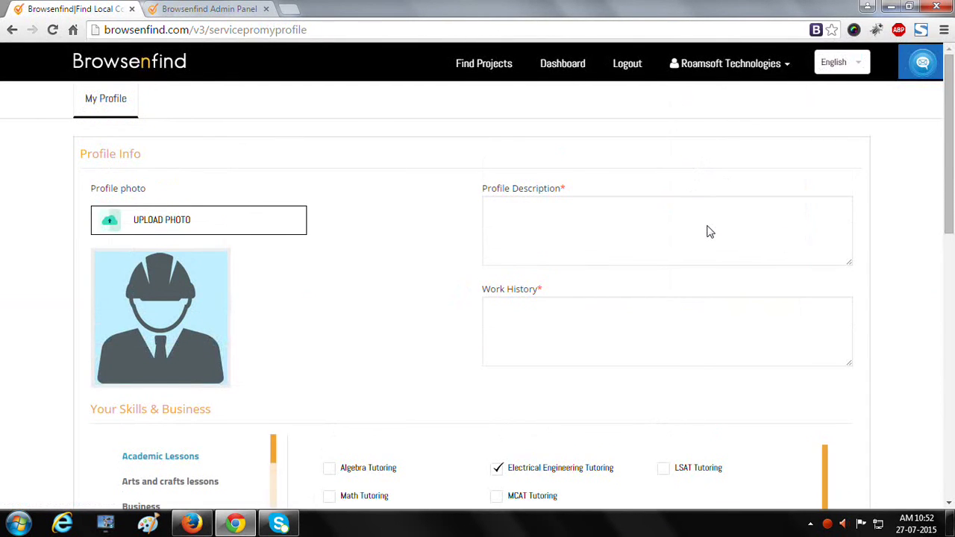
scroll(710, 232, down, 1)
scroll(710, 233, down, 3)
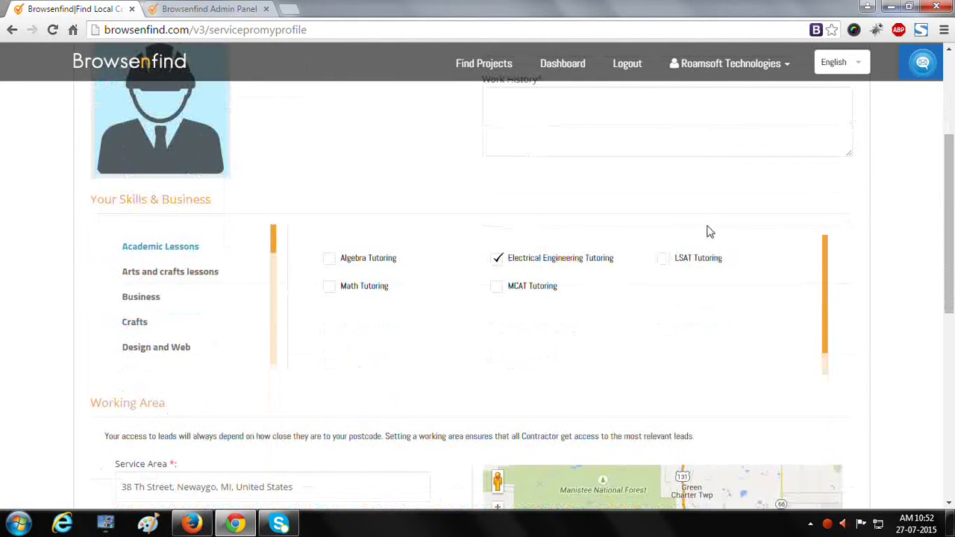
scroll(709, 231, down, 3)
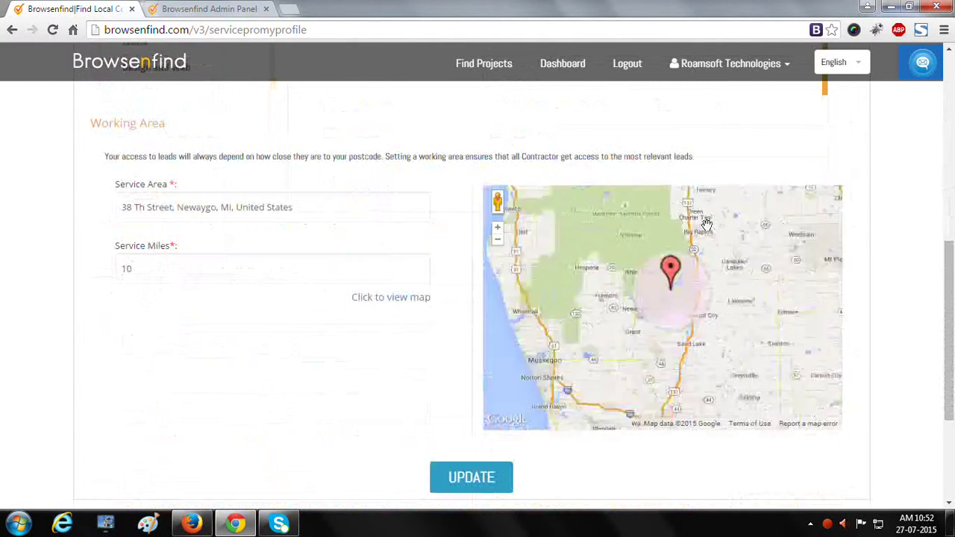
scroll(872, 230, up, 1)
scroll(872, 230, up, 6)
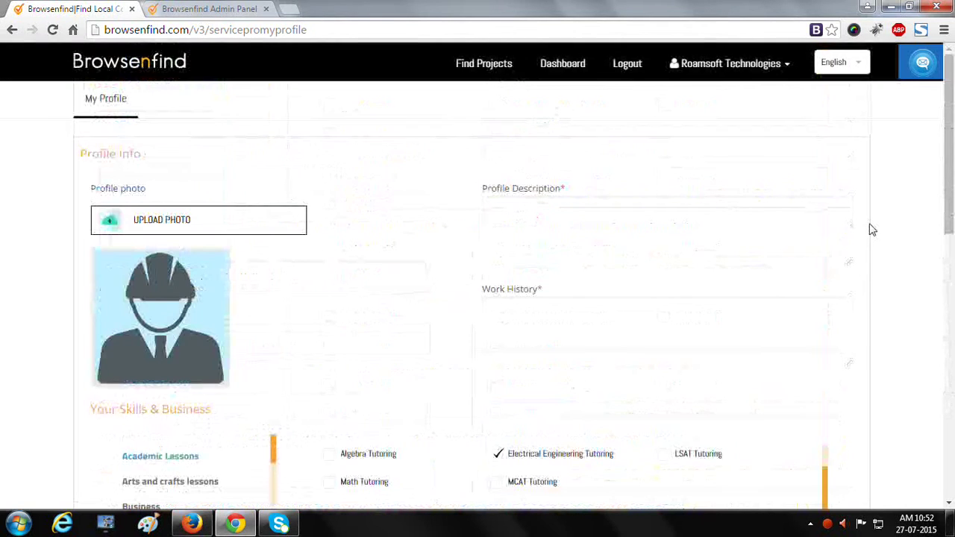
- Write the description 'we are expert in business and we have 10 years exp' and the work history
click(653, 228)
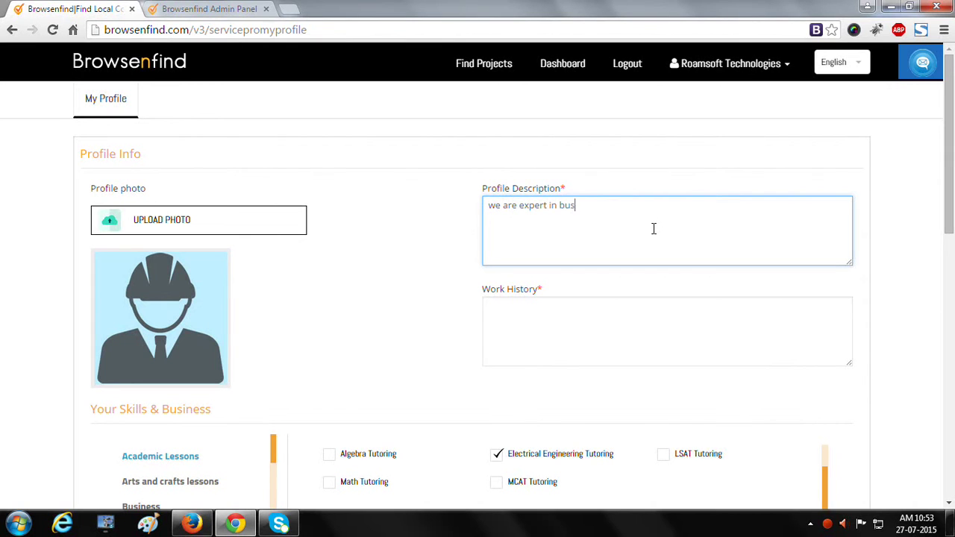
text(we are expert in business and we have 10 ye)
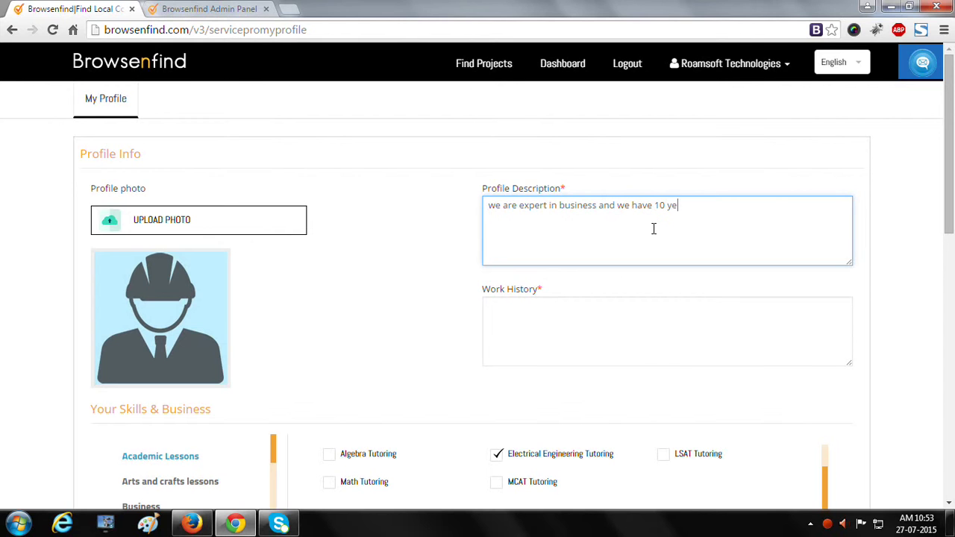
text(ars experience)
key(Tab)
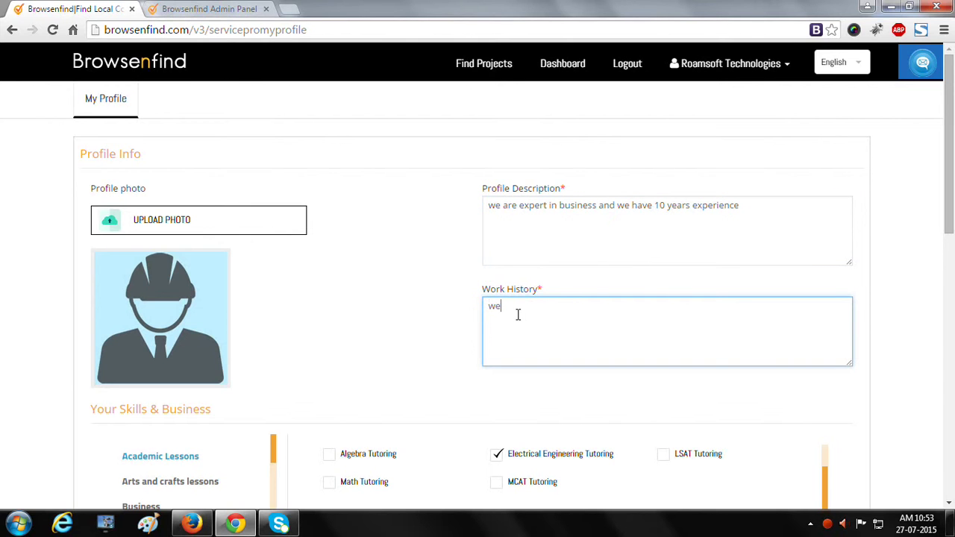
text(we will give the best product to all our)
text(customers w)
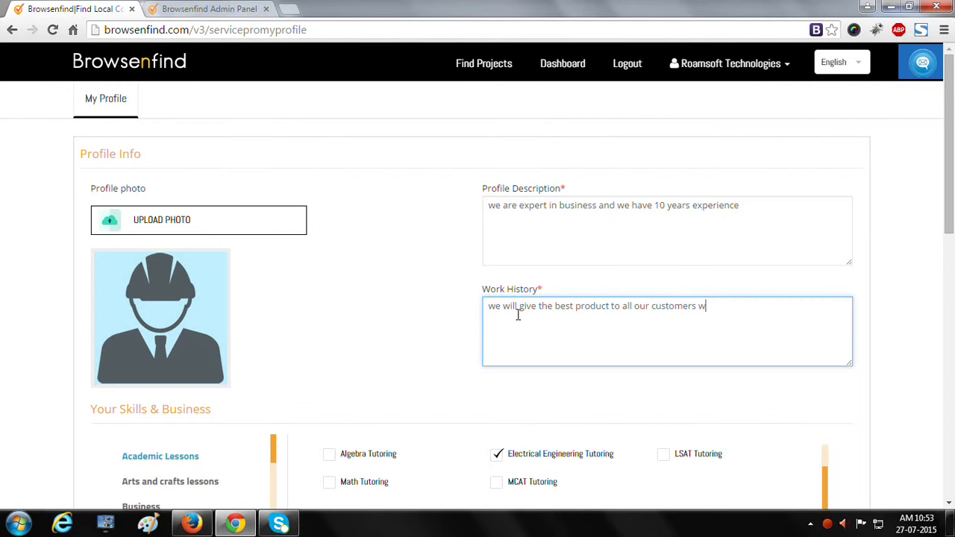
text(ith error free)
scroll(518, 315, down, 10)
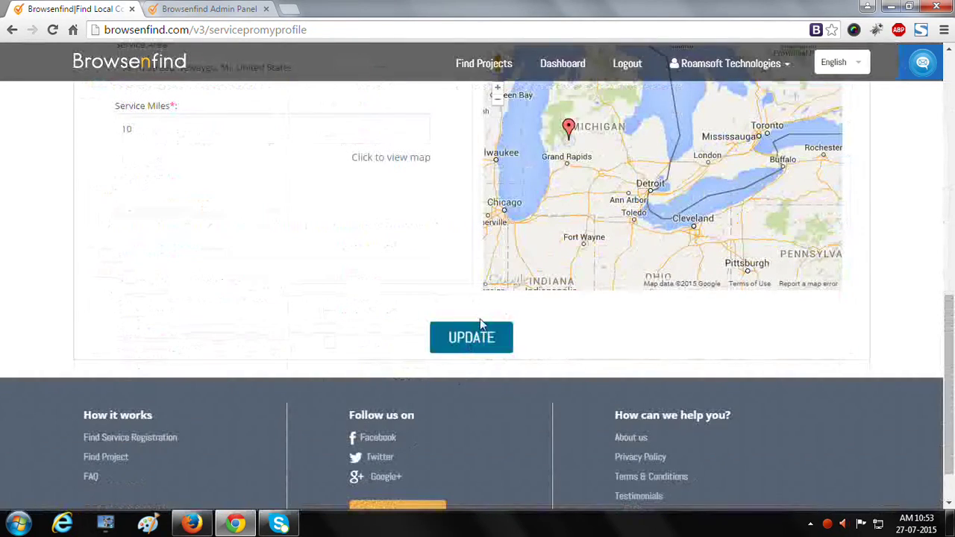
- Save the profile, review the My Account contact details, and go to Work Photos
click(480, 329)
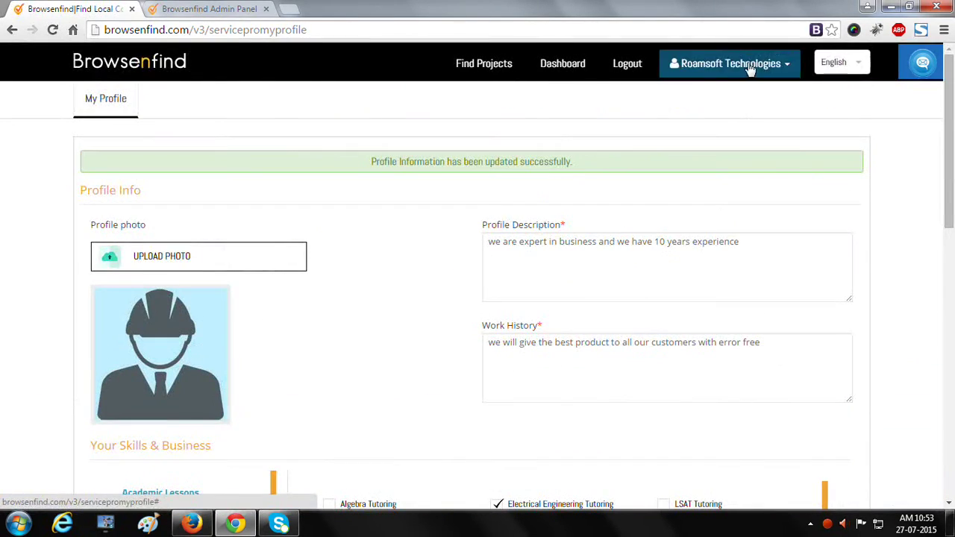
click(742, 73)
click(713, 263)
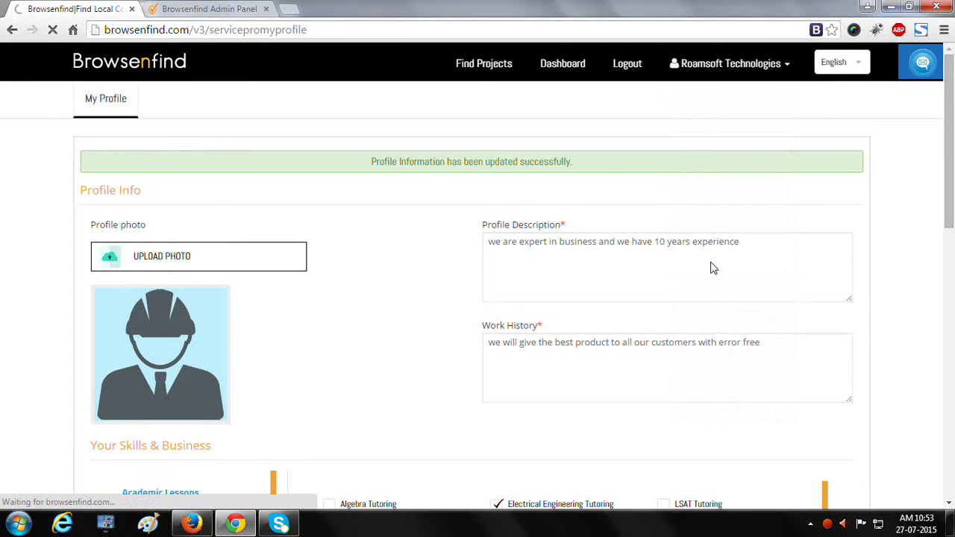
scroll(712, 262, down, 1)
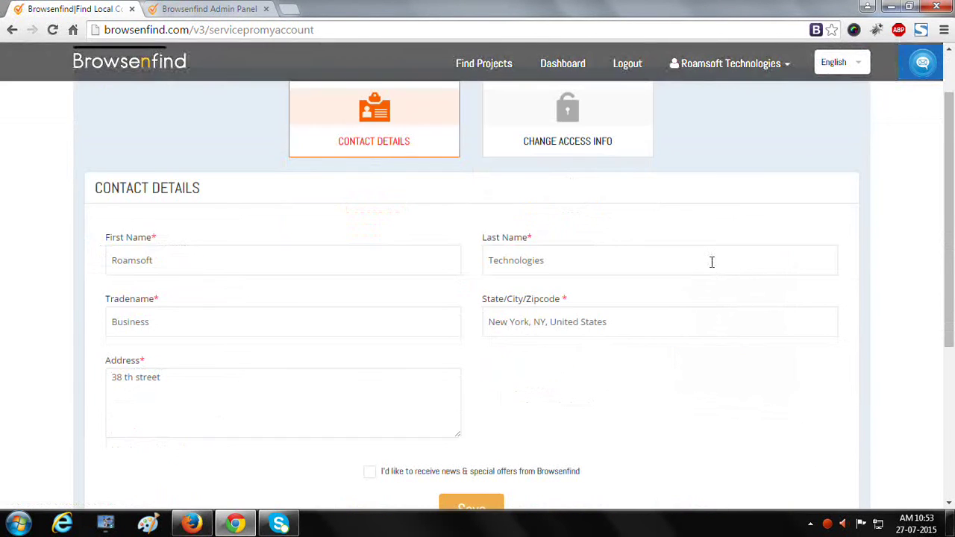
scroll(712, 262, down, 2)
scroll(714, 269, up, 3)
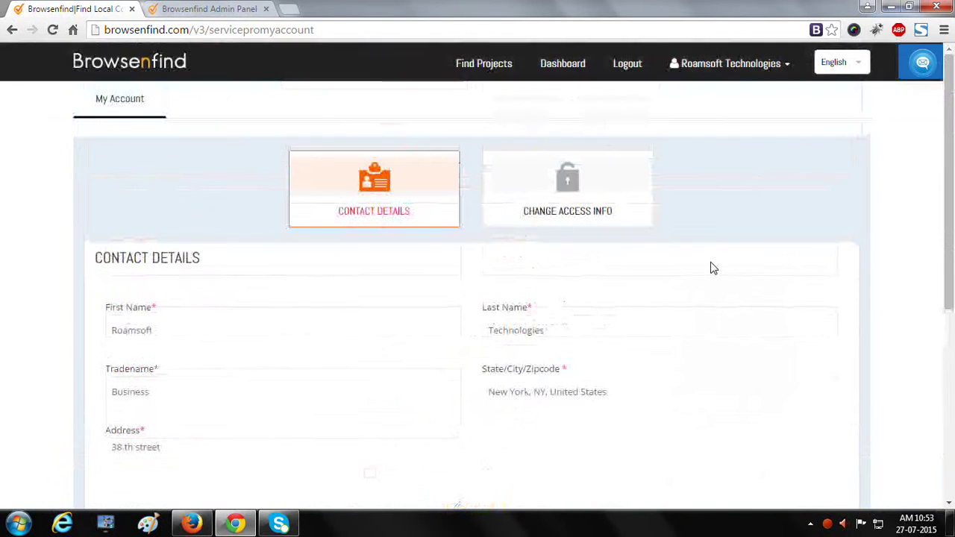
click(759, 66)
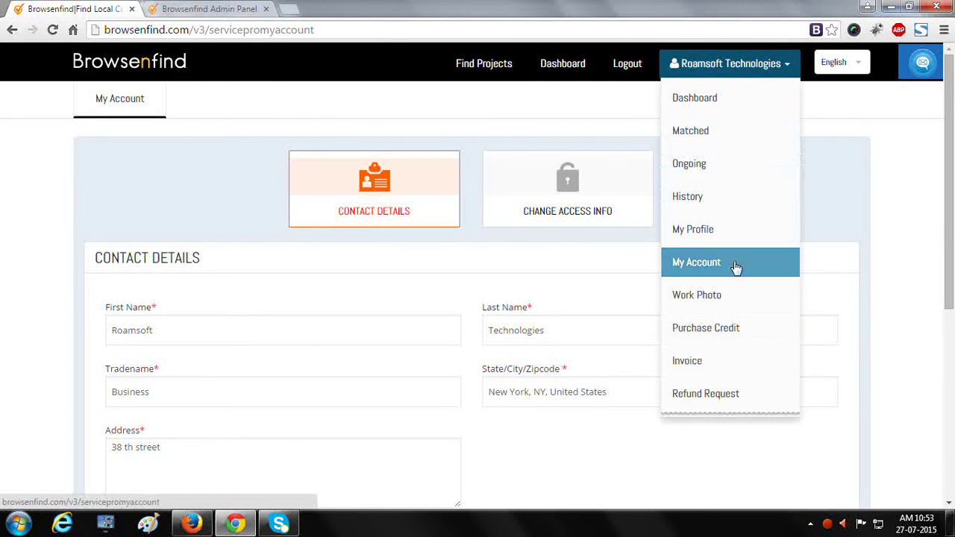
click(721, 307)
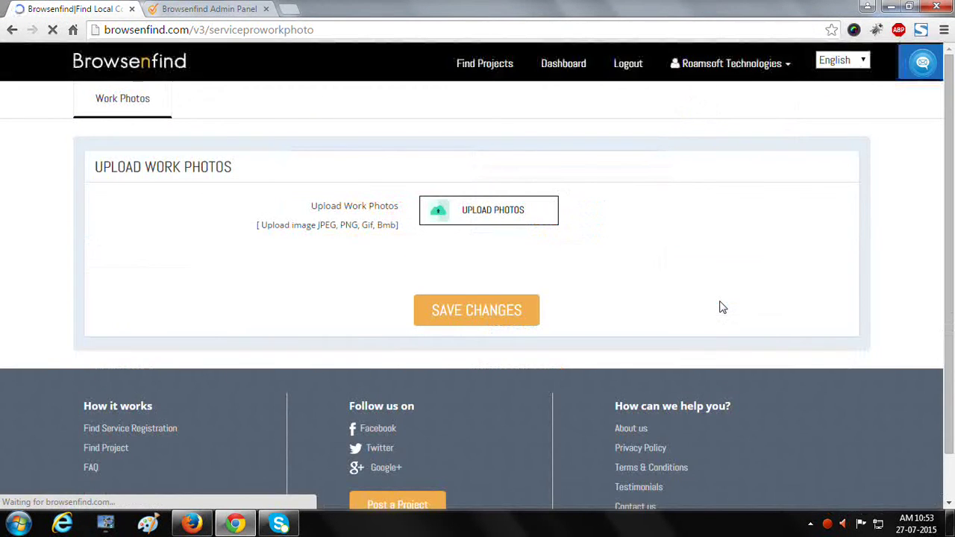
click(713, 65)
click(708, 341)
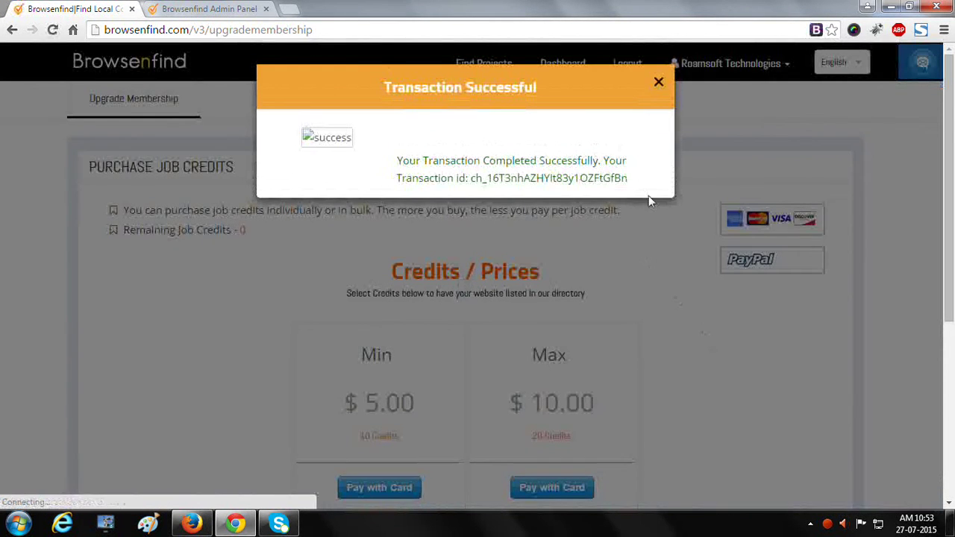
click(659, 82)
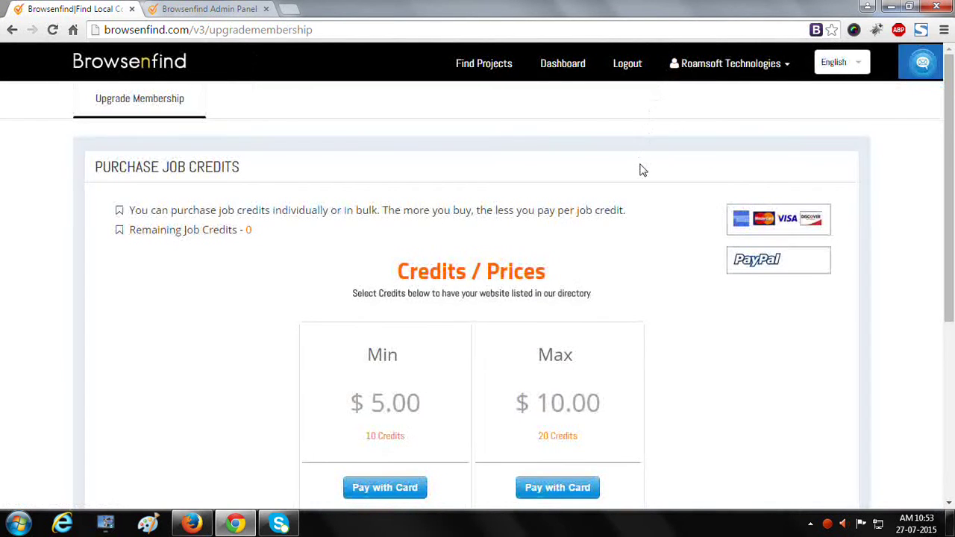
scroll(644, 170, down, 1)
click(723, 66)
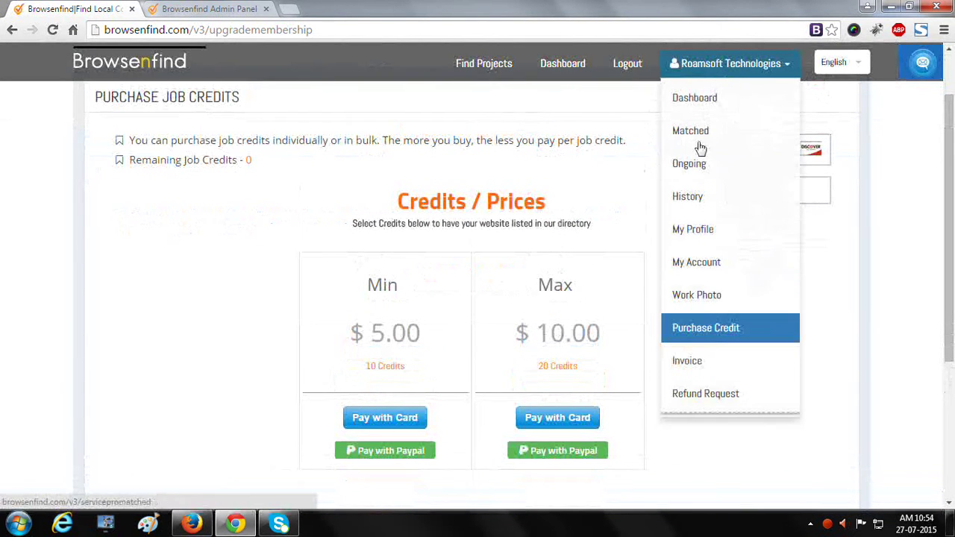
click(704, 448)
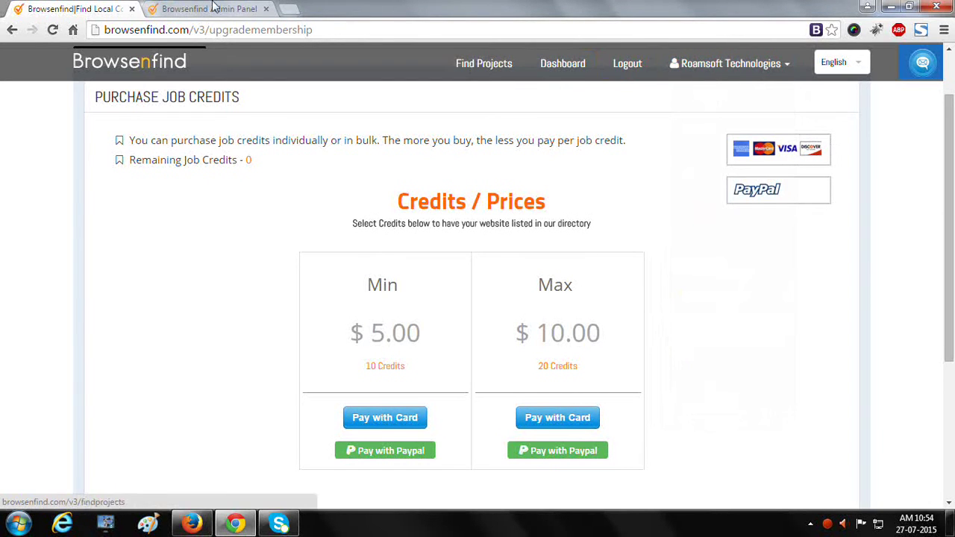
click(195, 9)
click(418, 131)
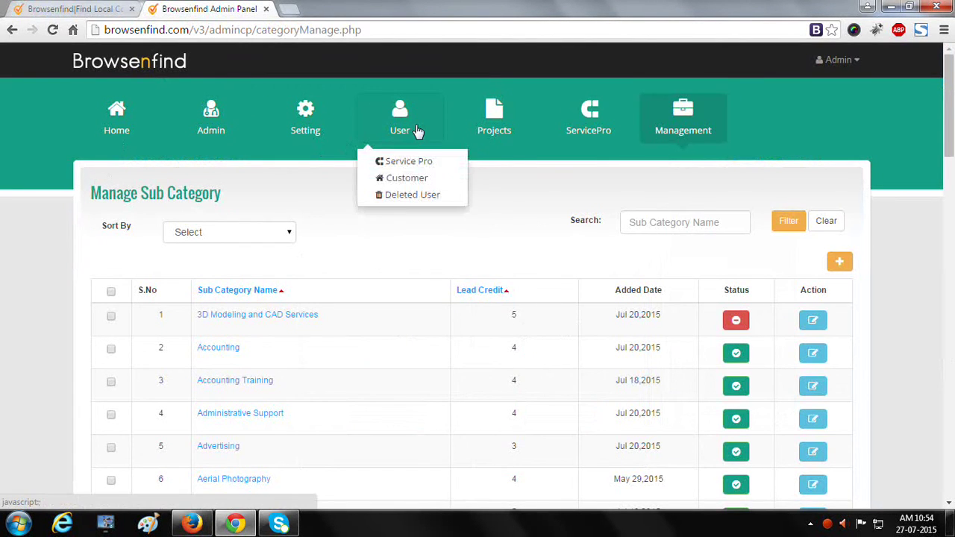
click(416, 160)
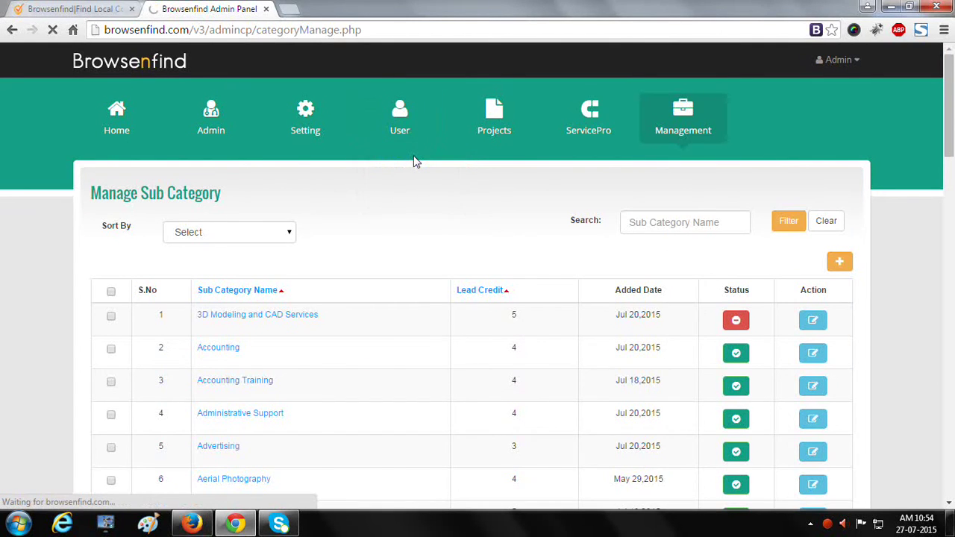
drag(160, 315, 859, 305)
click(859, 307)
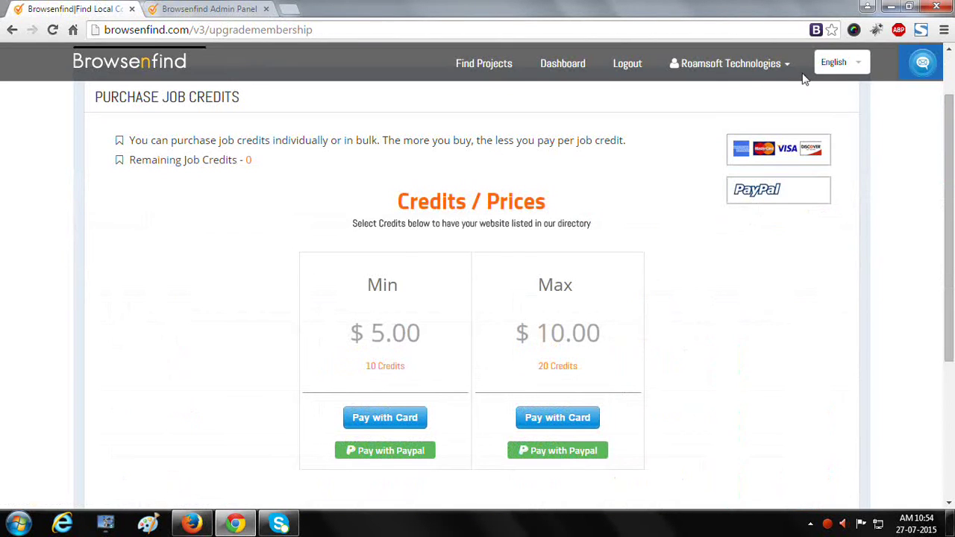
- Log out of the service pro account and review the Customer Login form
click(606, 67)
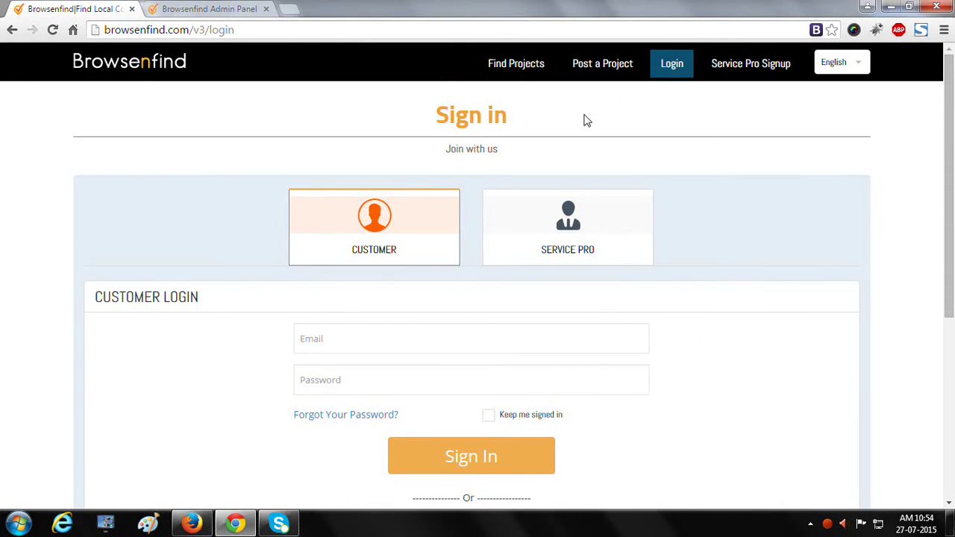
scroll(412, 345, down, 3)
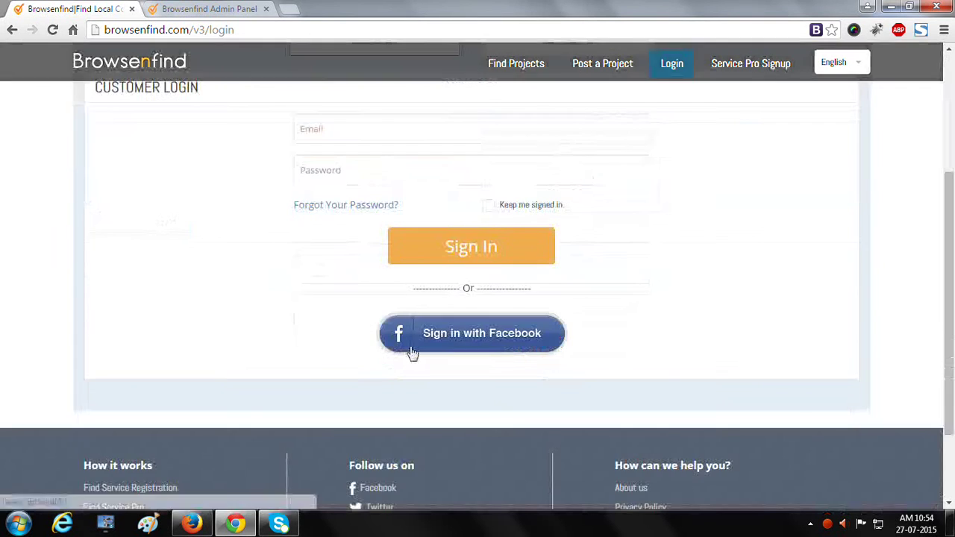
scroll(412, 354, up, 2)
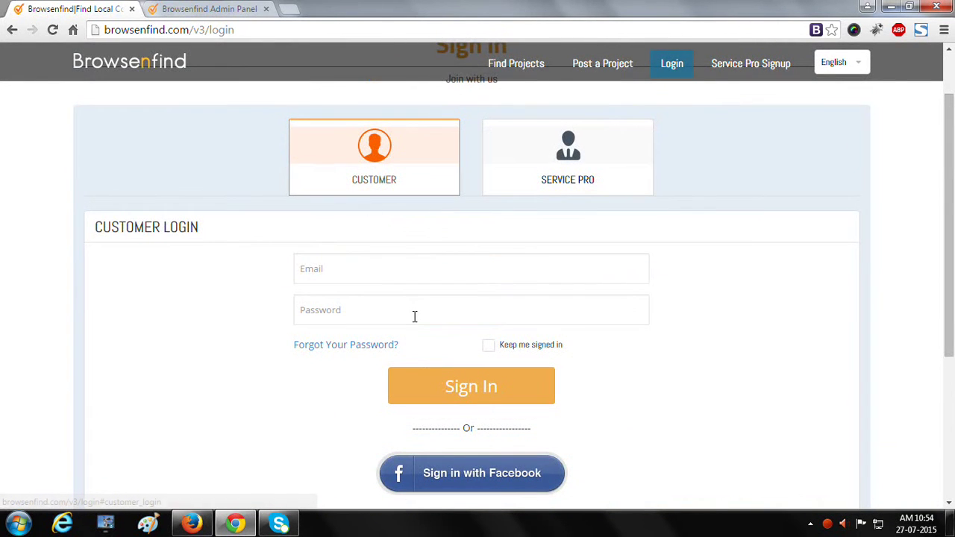
scroll(415, 320, down, 1)
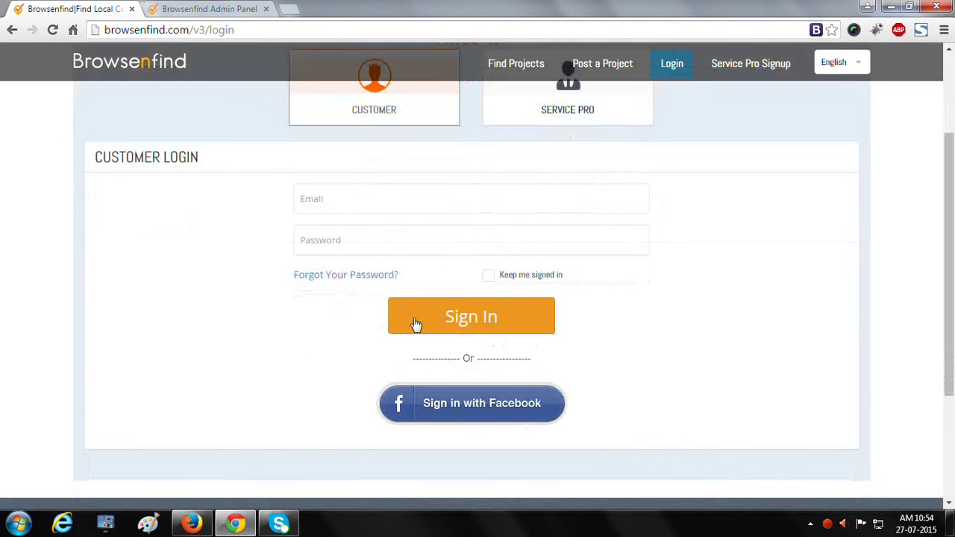
- Sign in with Facebook using the account e-mail and password, and authorise the app
click(453, 410)
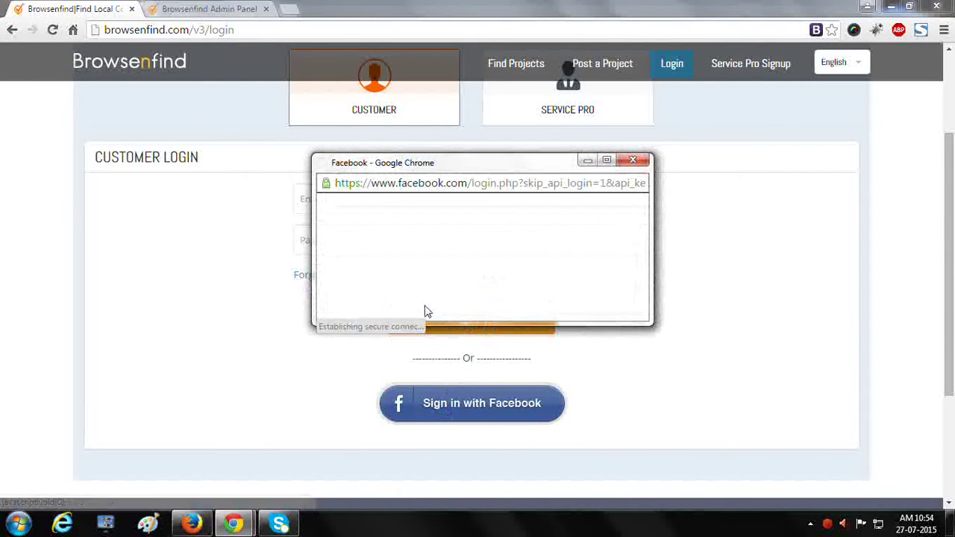
click(431, 258)
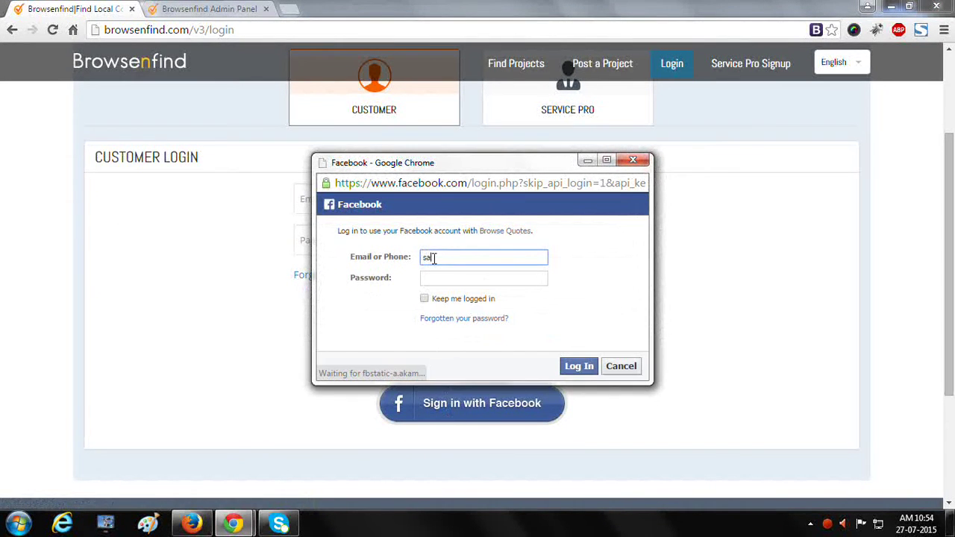
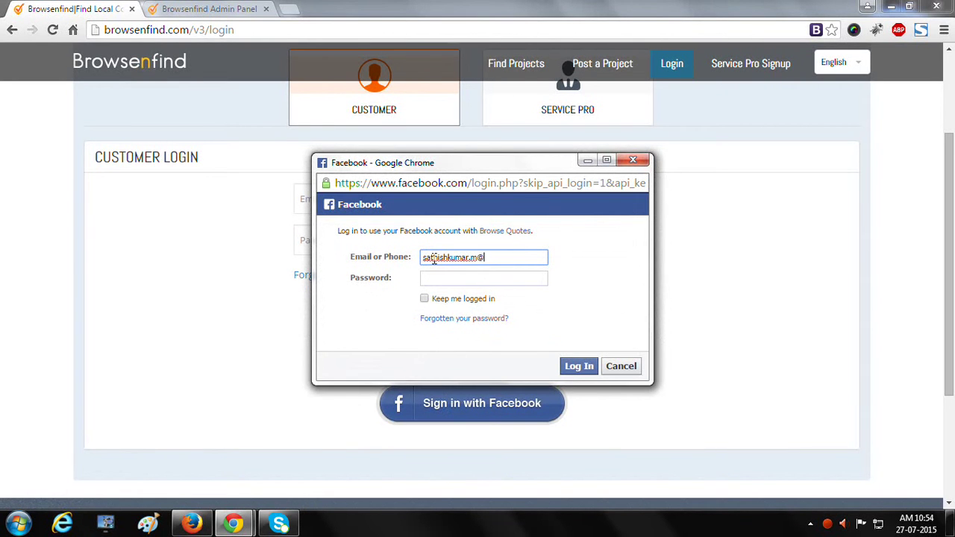
key(Tab)
text(••••••••)
key(Return)
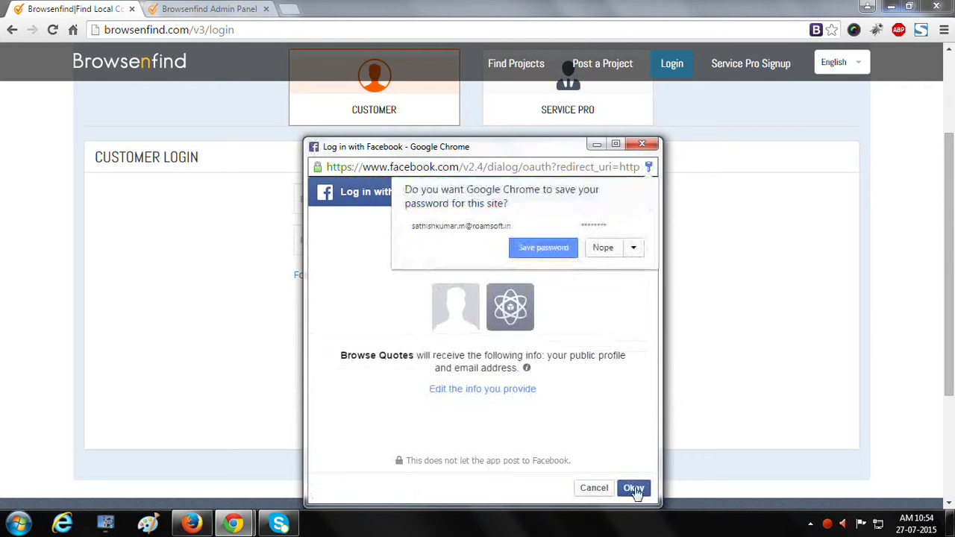
click(634, 489)
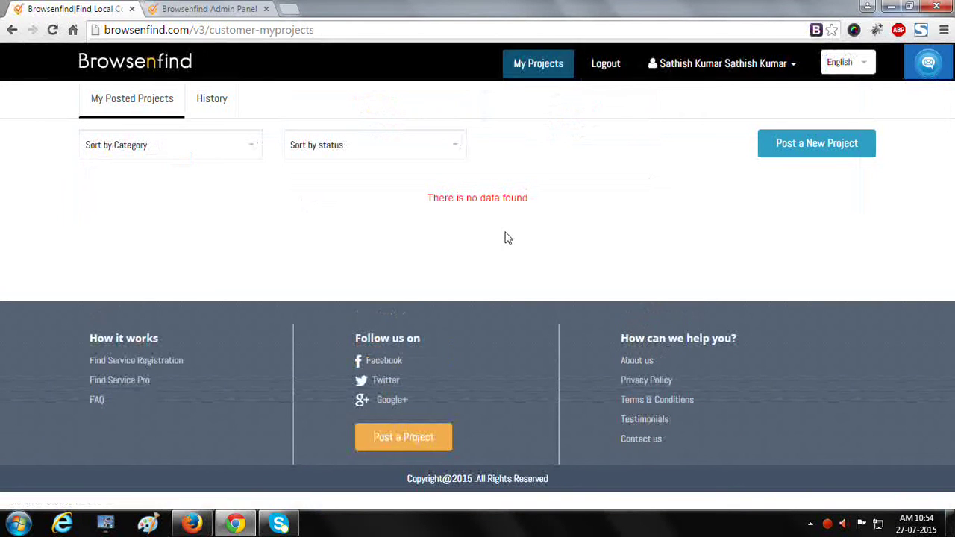
- Start a new project in the Business category with the Accounting sub category
click(813, 143)
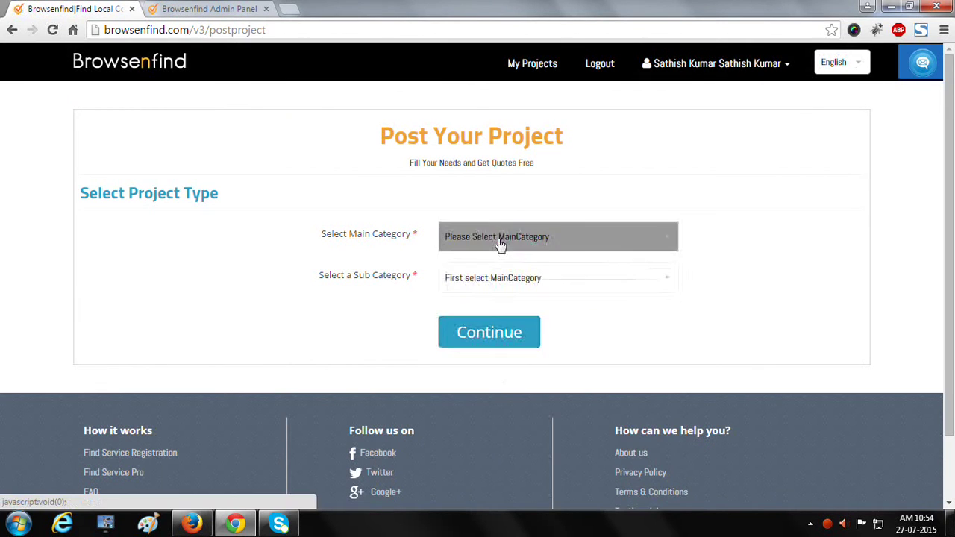
click(504, 237)
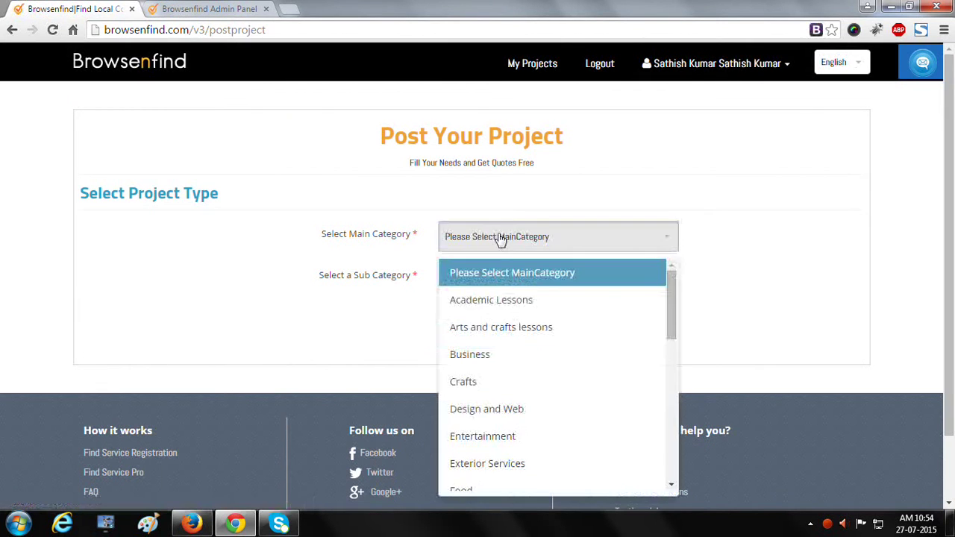
click(496, 300)
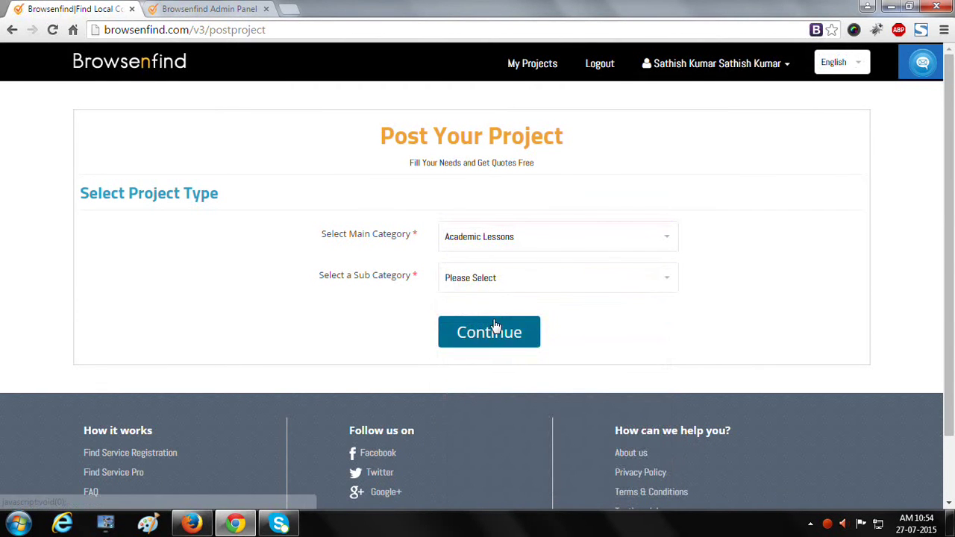
click(505, 290)
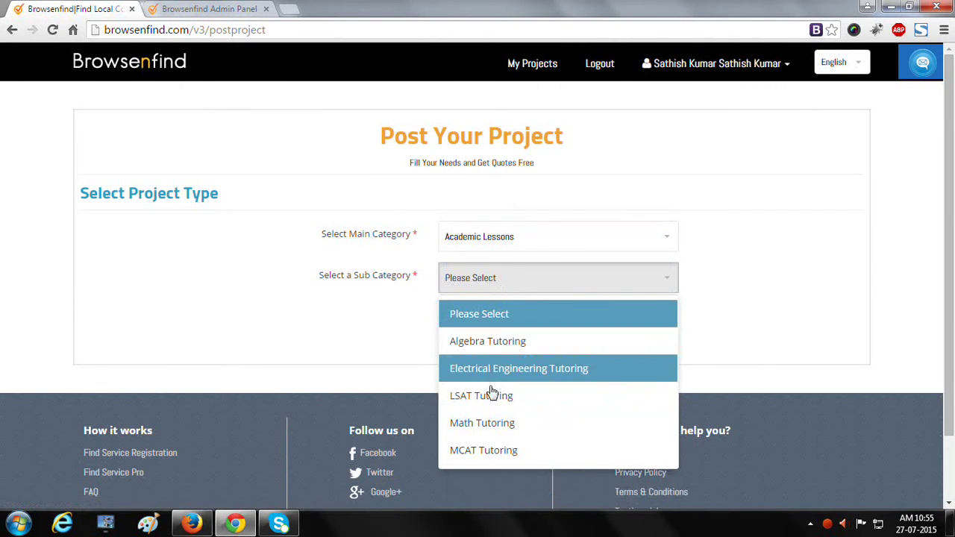
click(512, 248)
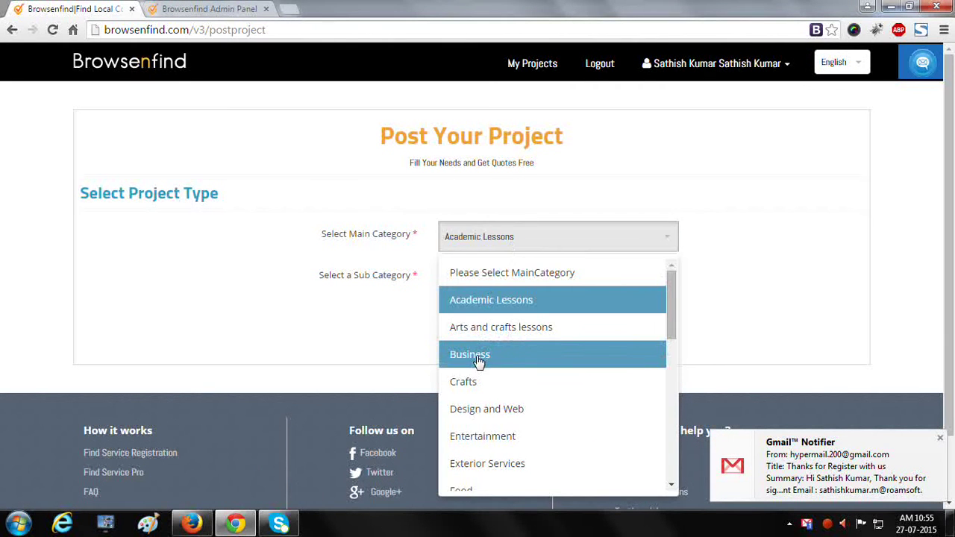
click(478, 360)
click(535, 278)
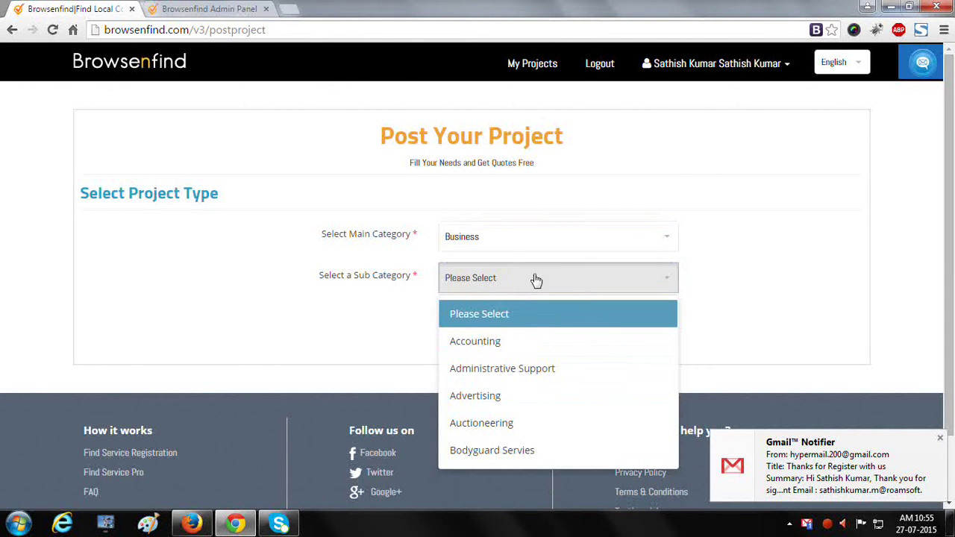
click(504, 341)
click(493, 334)
scroll(495, 336, down, 1)
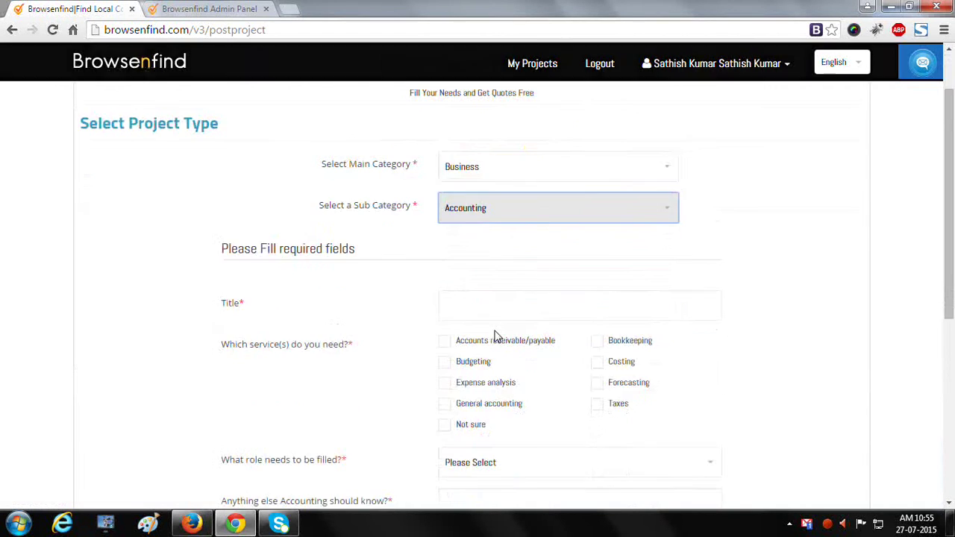
scroll(495, 336, down, 1)
- Title it 'new project in business', request receivable/payable, choose Administrative assistant and weekdays, continue
click(488, 243)
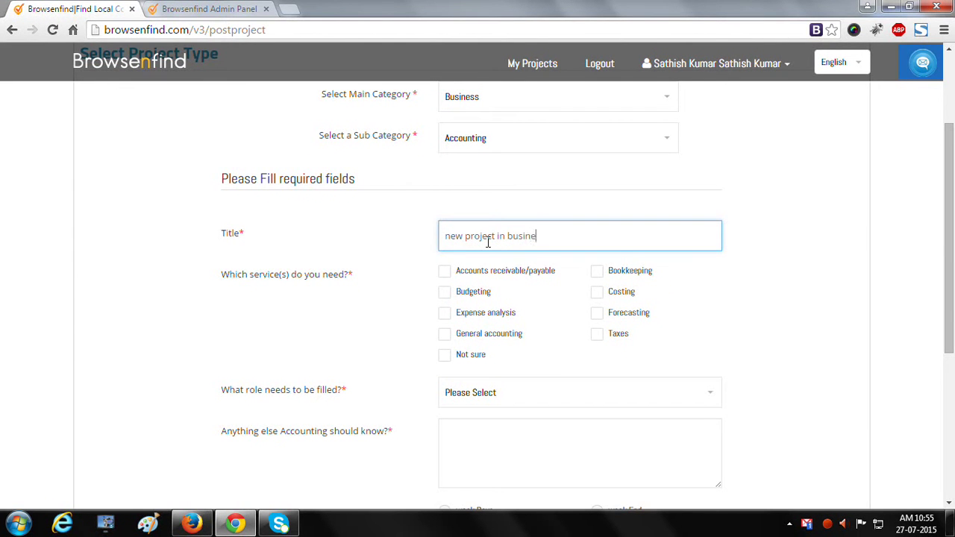
text(new project in business)
key(Tab)
click(448, 271)
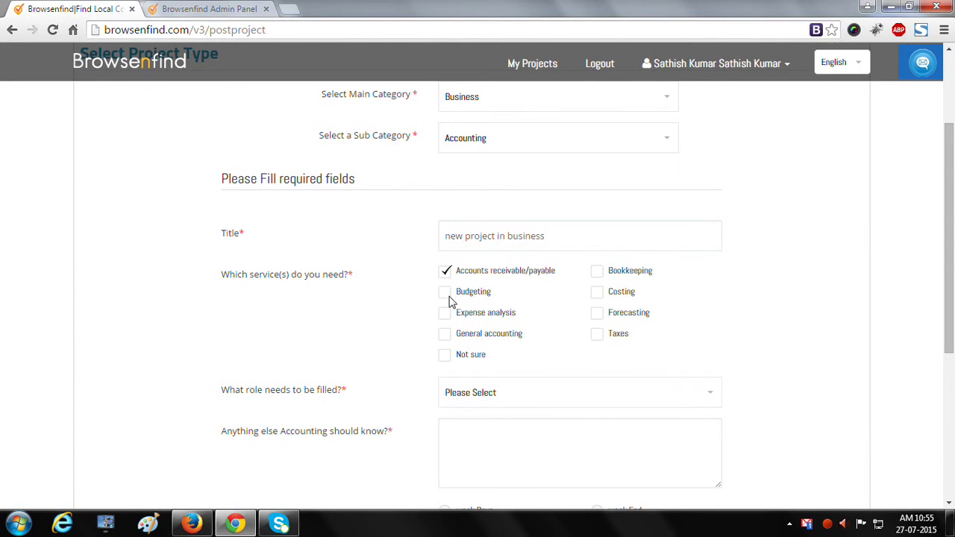
scroll(416, 399, down, 1)
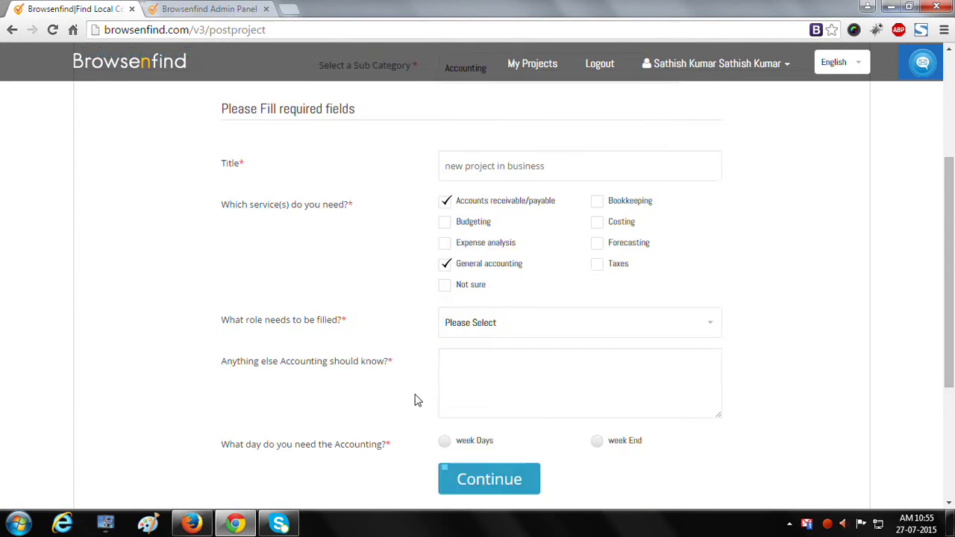
click(482, 322)
click(494, 204)
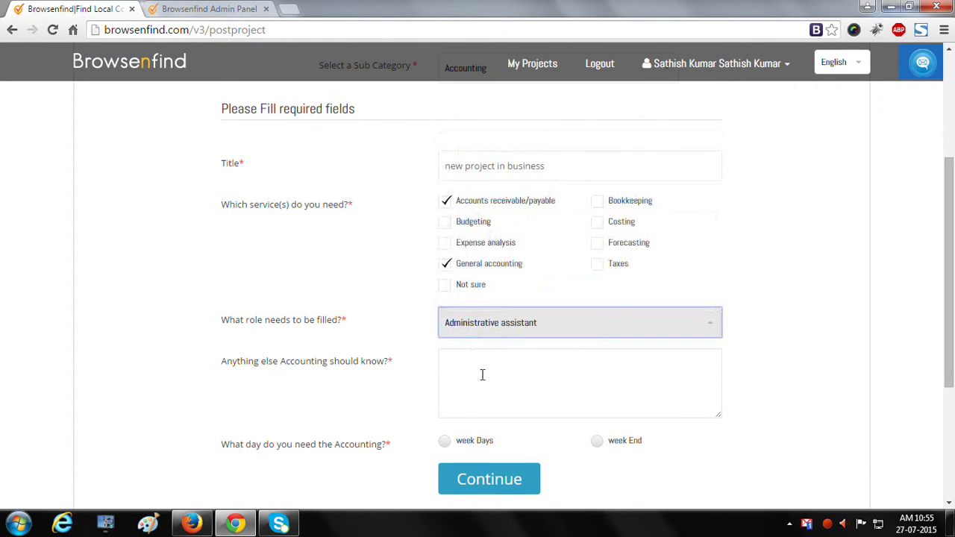
click(480, 379)
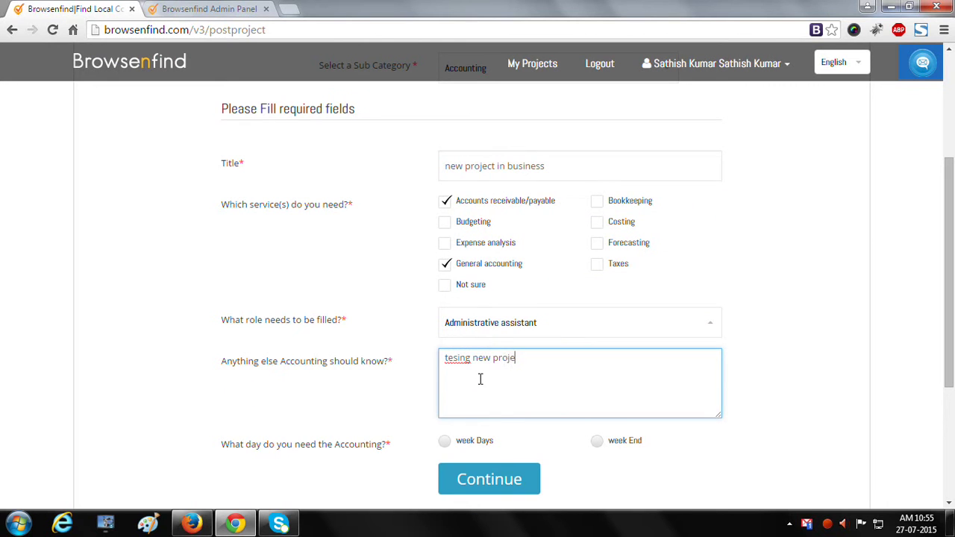
click(445, 441)
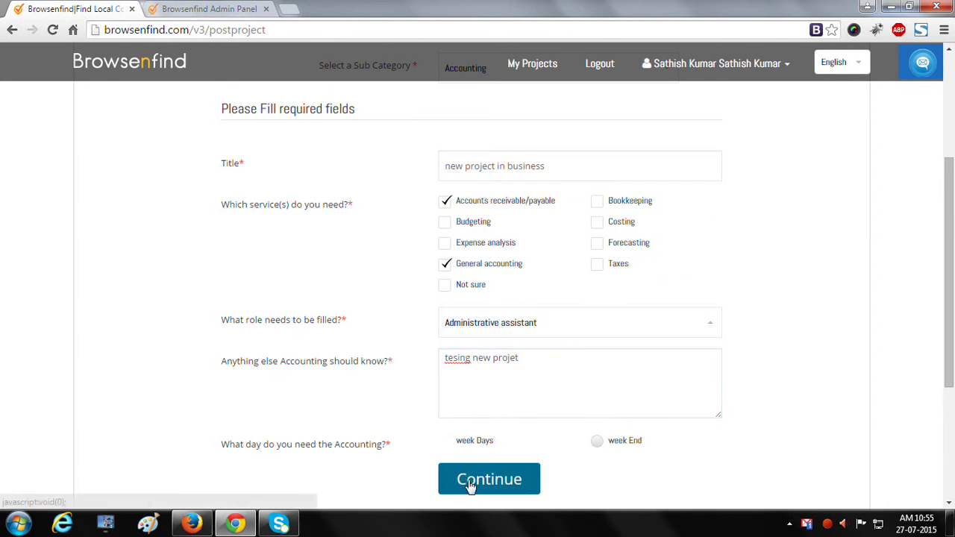
click(468, 470)
click(468, 231)
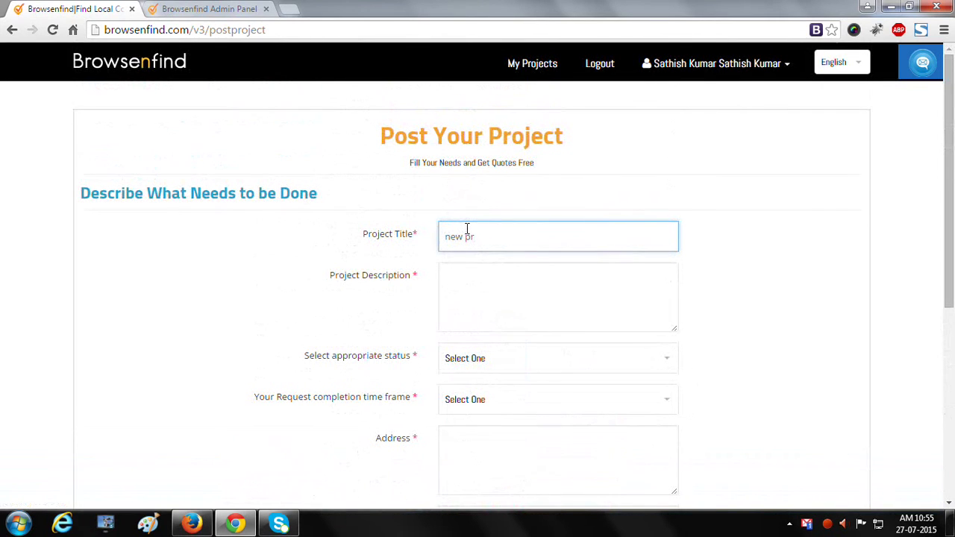
- Enter 'new' for the project, with status Ready to Hire and time frame Less than 2 months
text(new projet in business)
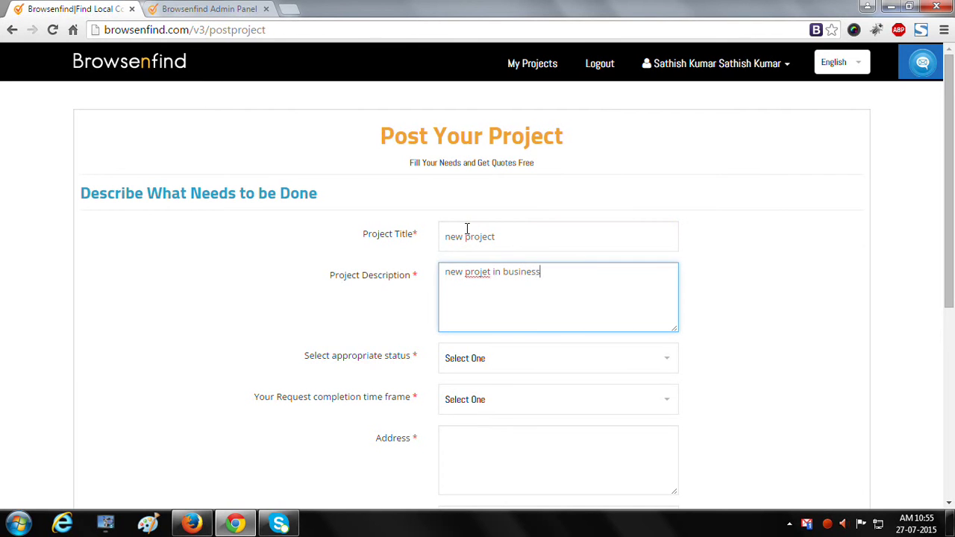
key(Tab)
click(497, 361)
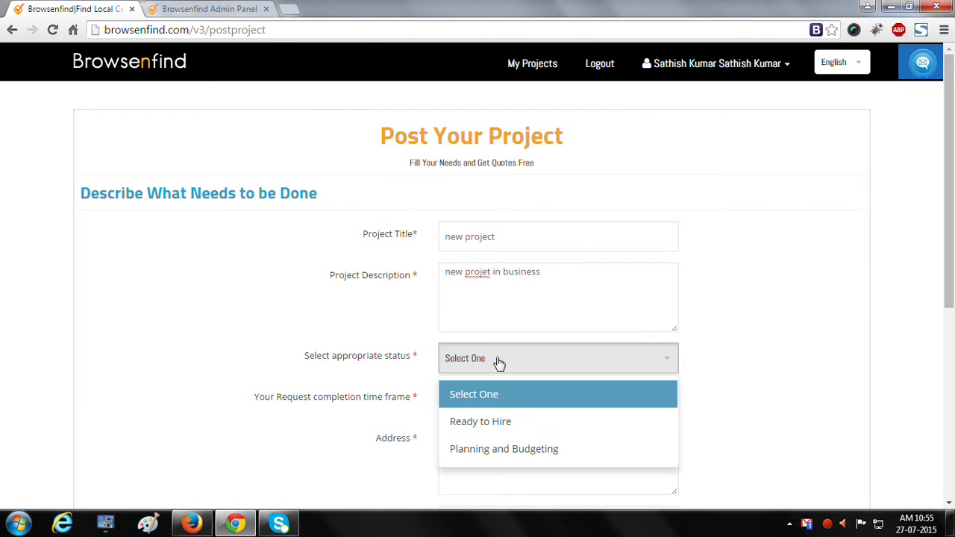
click(497, 420)
click(498, 407)
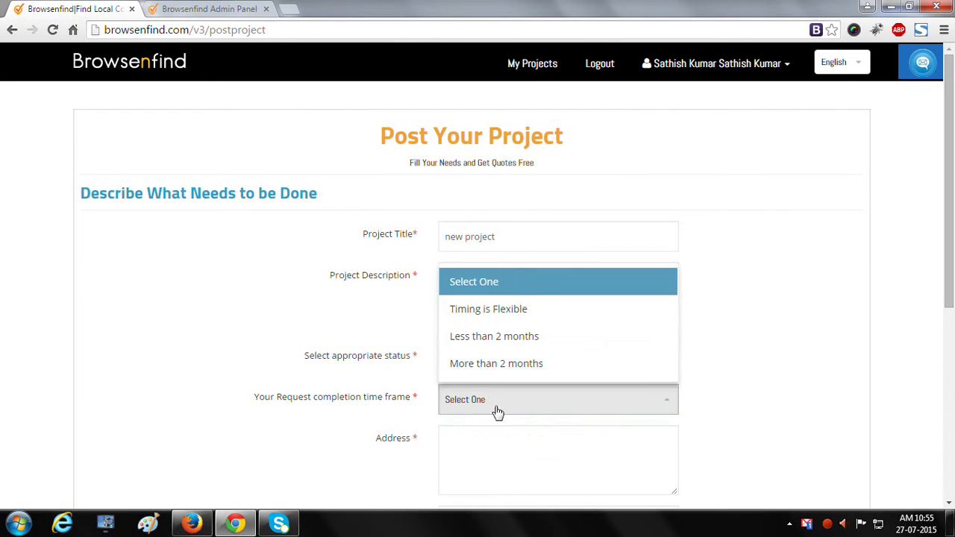
click(499, 336)
- Give the address '38 th street' in New York, NY, United States, then continue and submit
scroll(502, 277, down, 3)
click(500, 266)
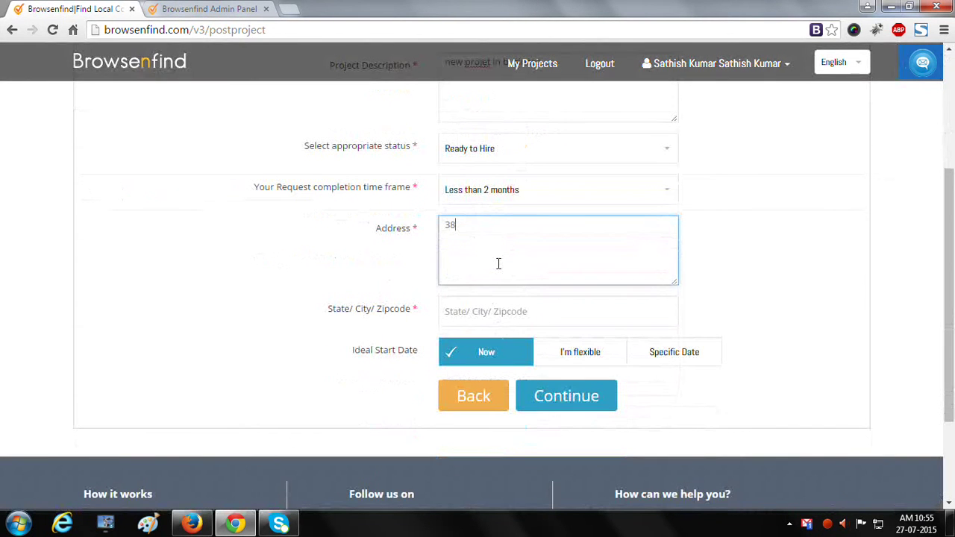
text(38 th street)
key(Tab)
text(new)
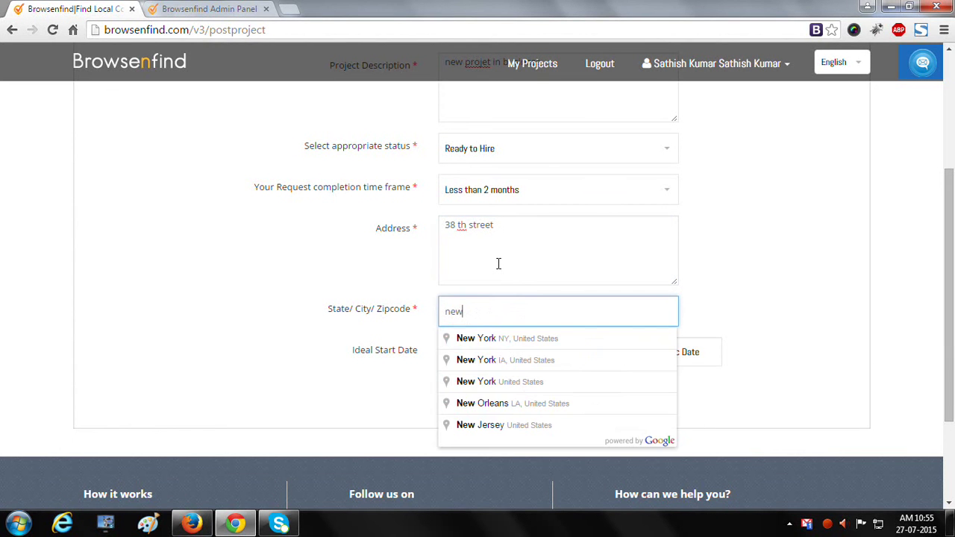
key(Down)
key(Return)
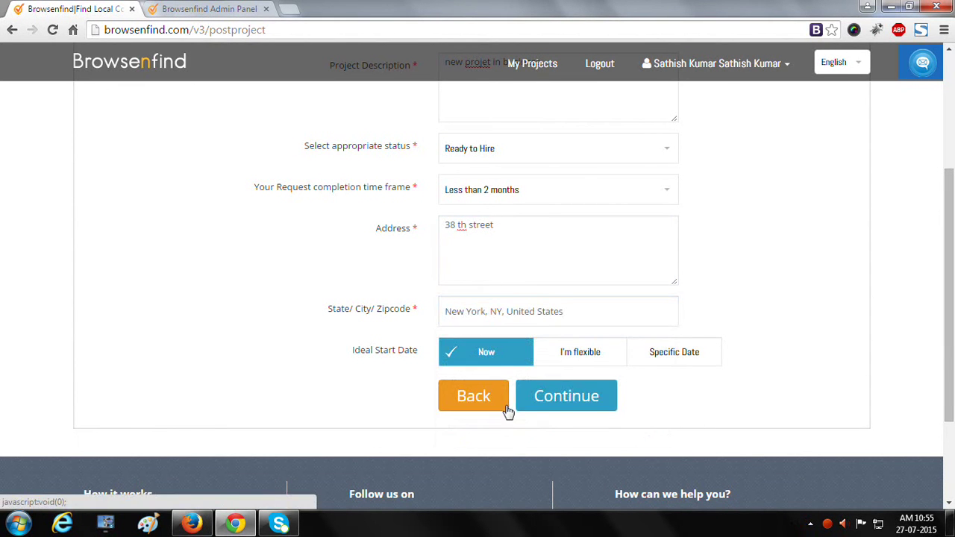
click(553, 395)
click(595, 321)
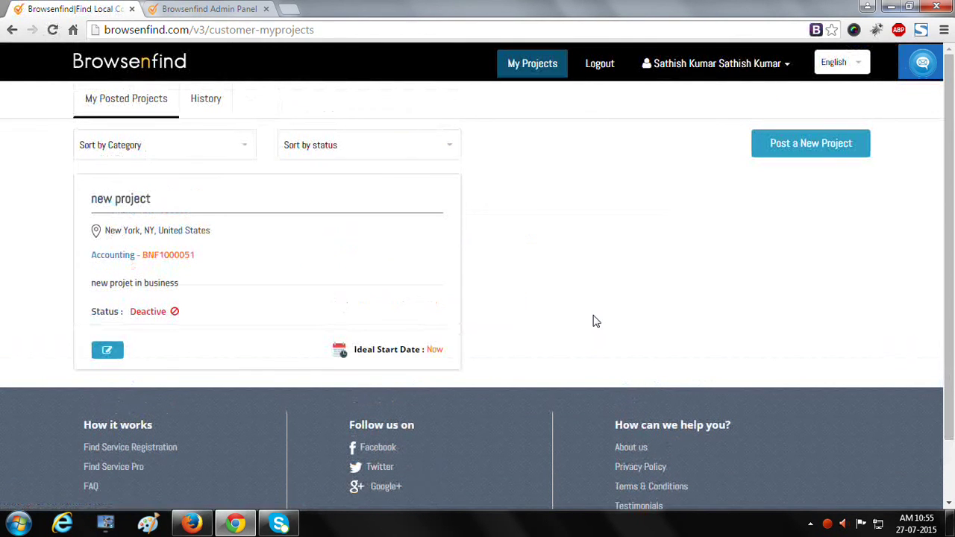
- Reload My Posted Projects from the account menu to show the new Accounting listing
click(744, 67)
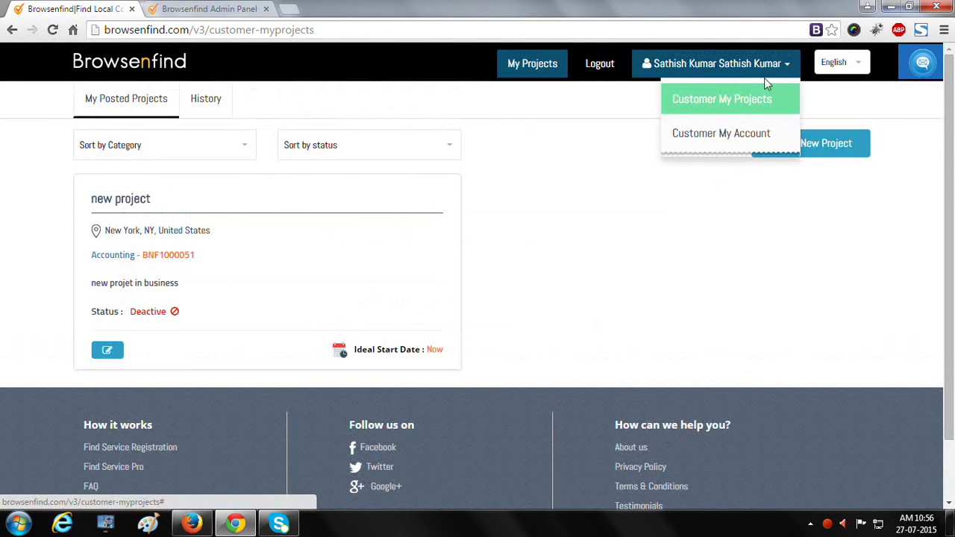
click(755, 110)
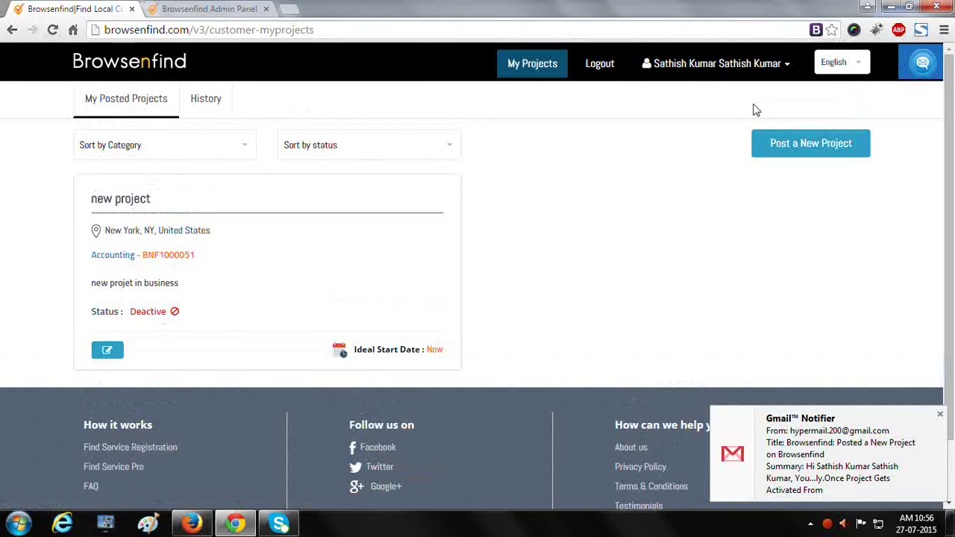
click(757, 64)
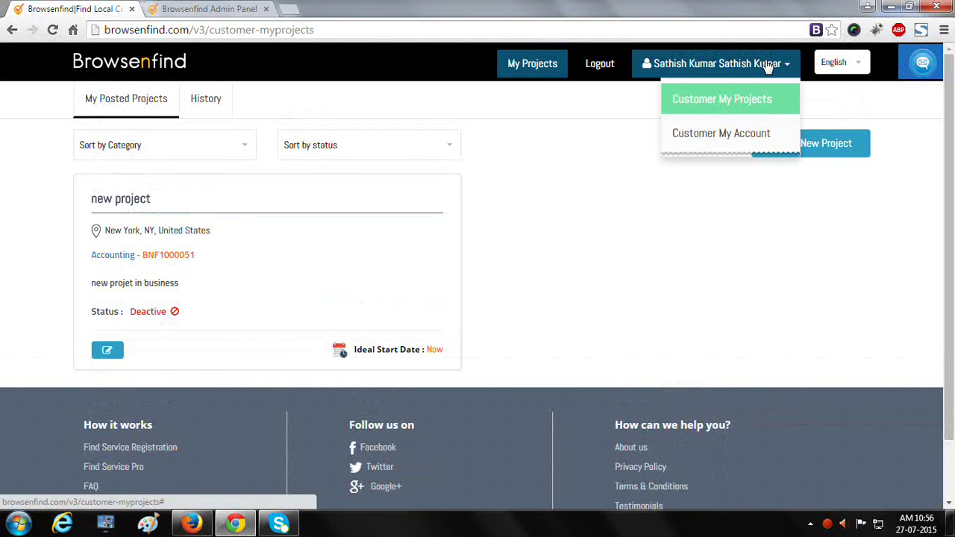
- Go to the account's Contact Details and fill in the phone number and address fields
click(701, 140)
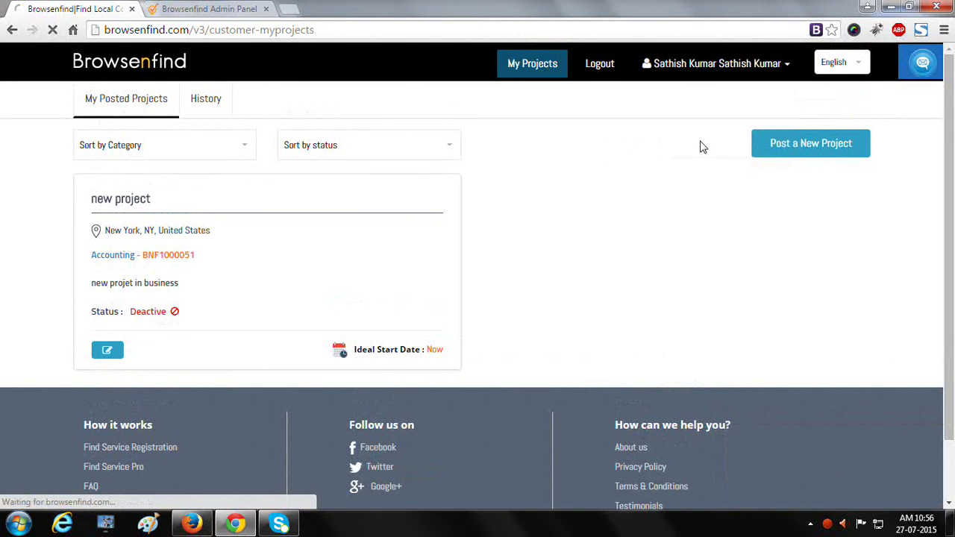
scroll(356, 311, down, 2)
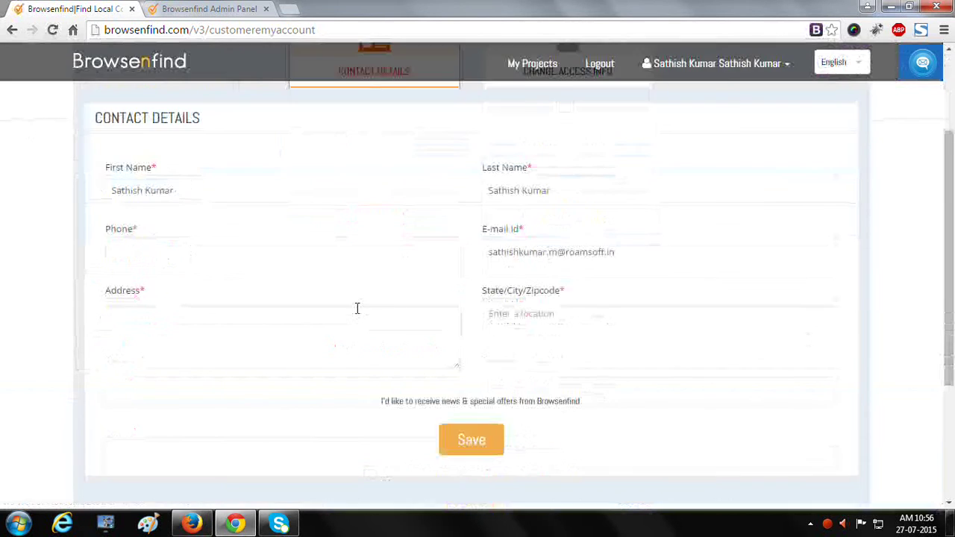
scroll(356, 309, up, 2)
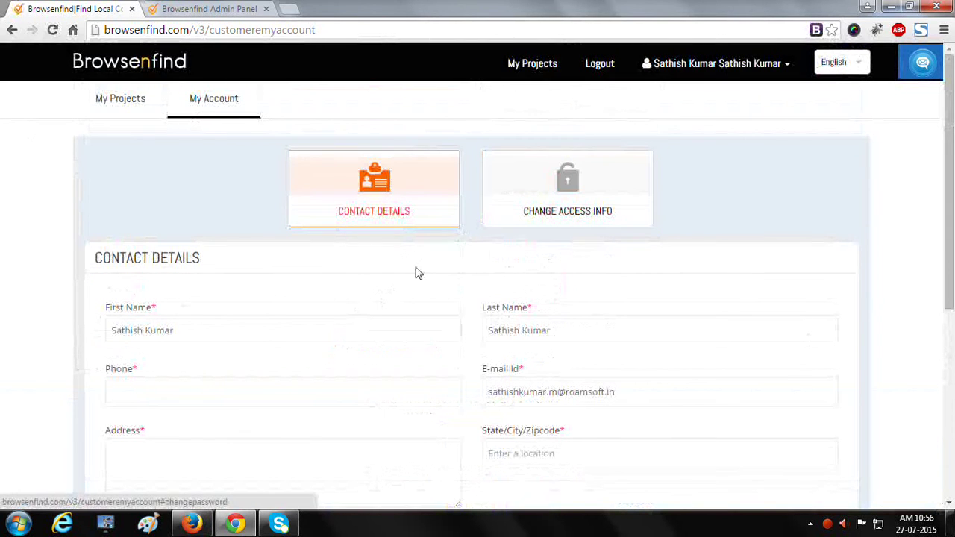
scroll(273, 229, down, 1)
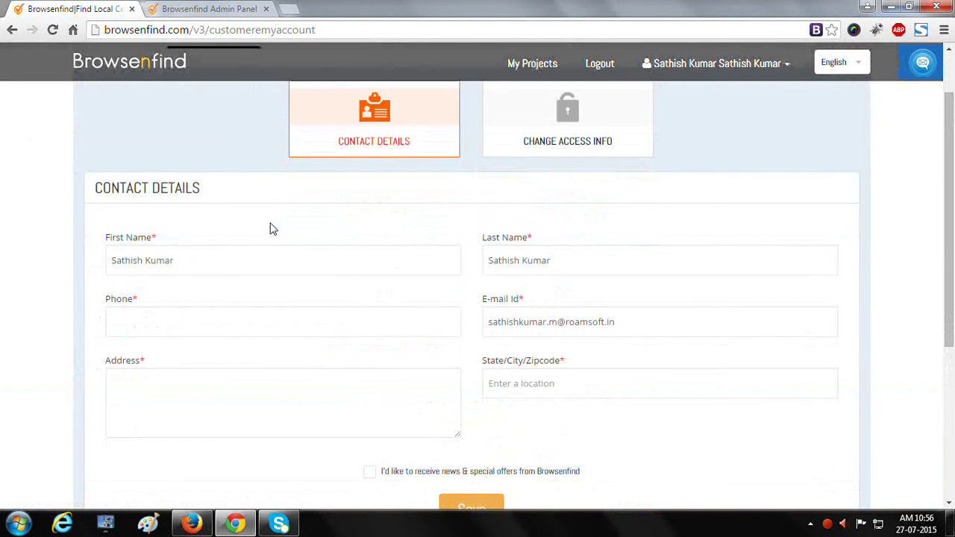
click(202, 329)
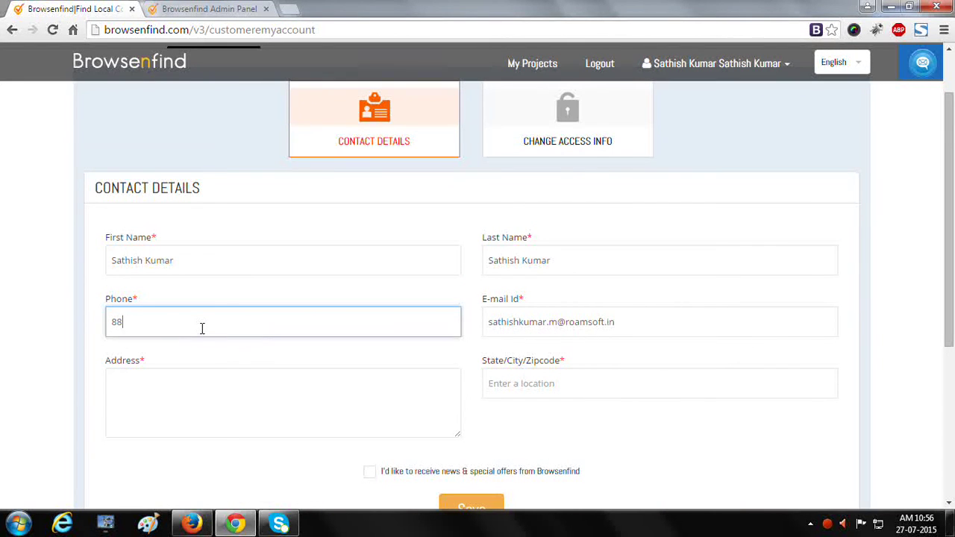
key(Tab)
key(Tab)
key(Tab)
key(shift+Tab)
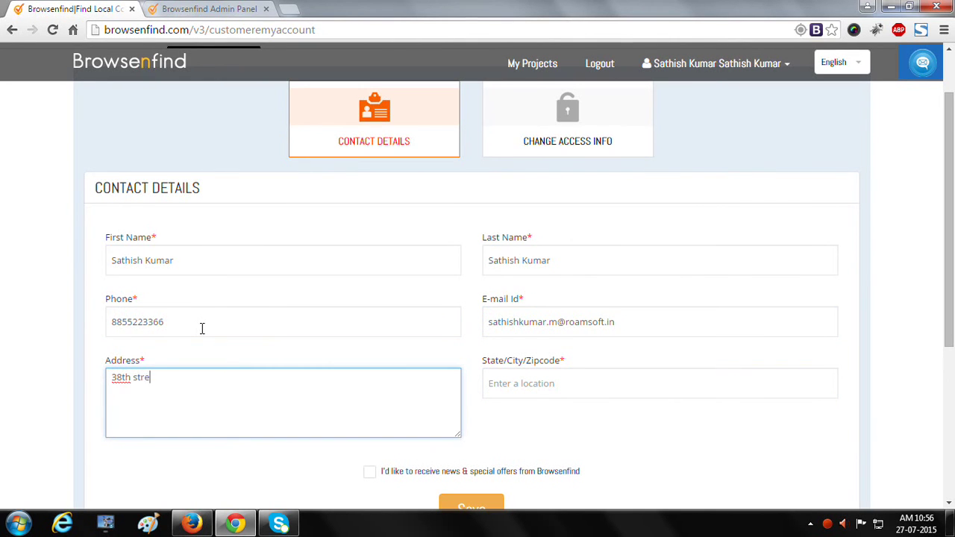
- Set the location to New York, NY, United States and save the contact details
scroll(202, 329, down, 2)
click(493, 377)
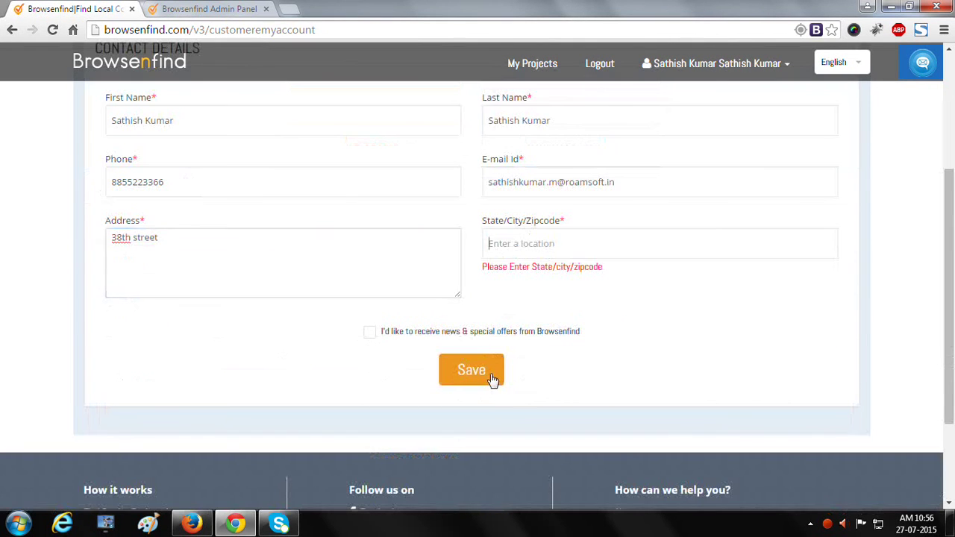
text(new)
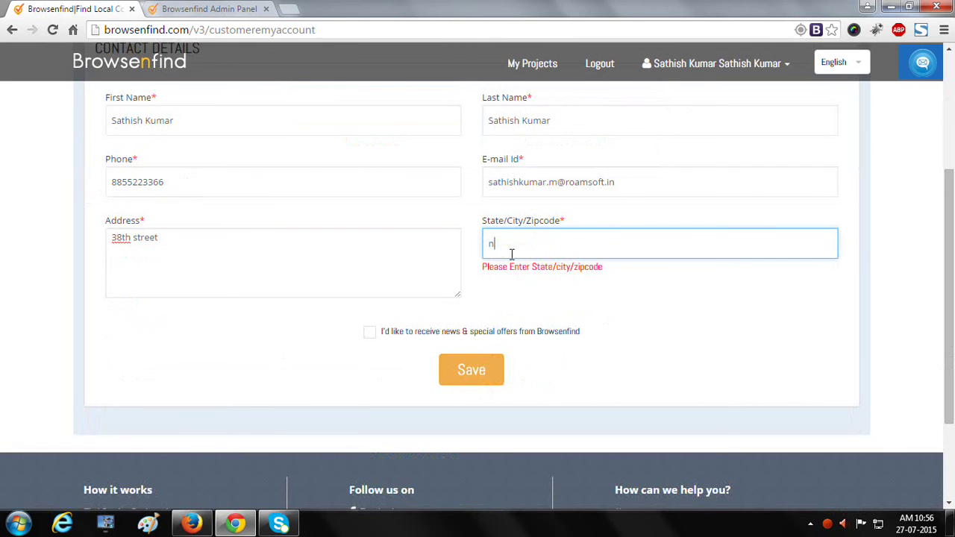
click(584, 271)
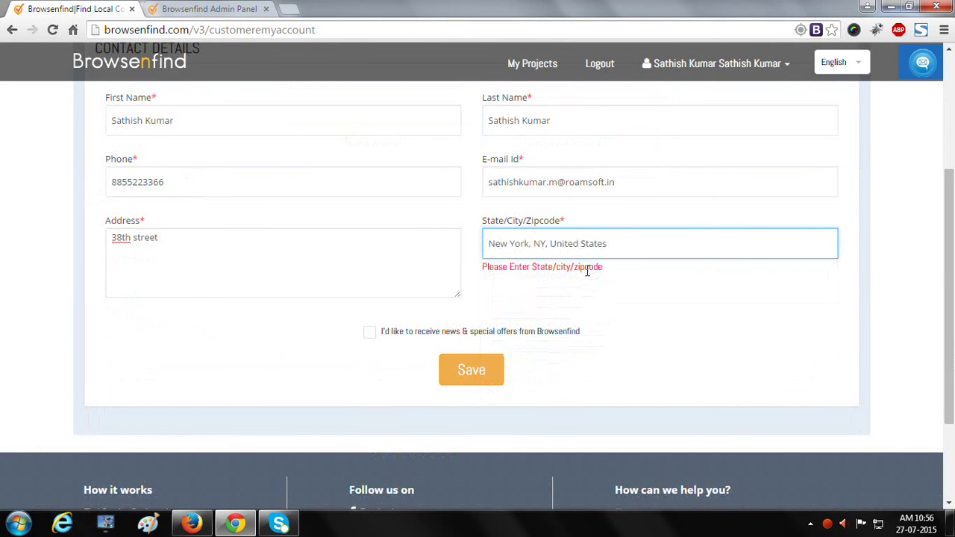
click(471, 377)
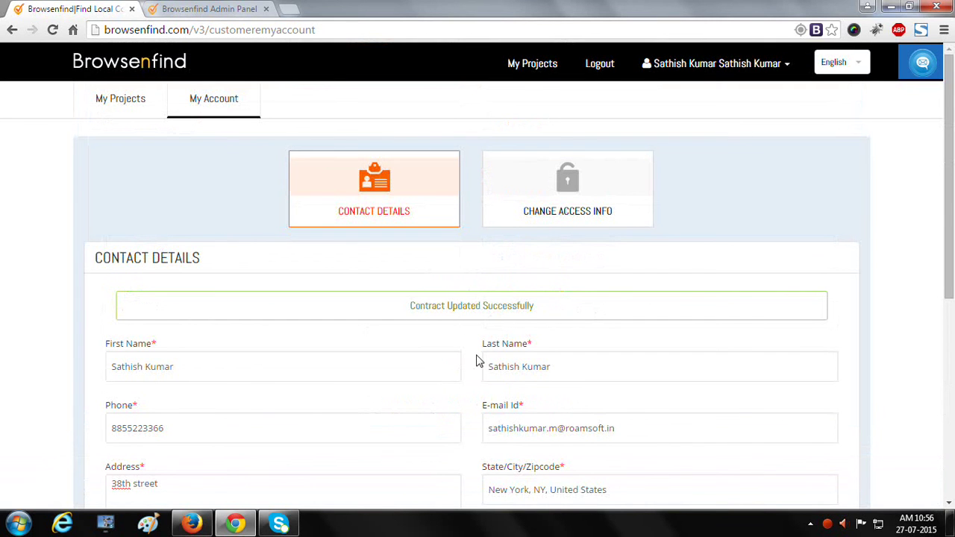
click(206, 8)
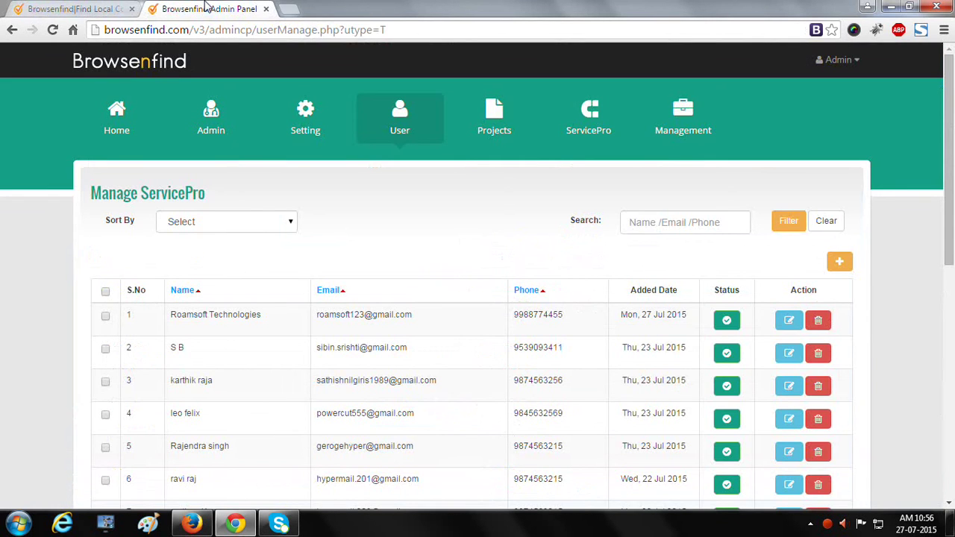
mouse_move(376, 138)
click(414, 177)
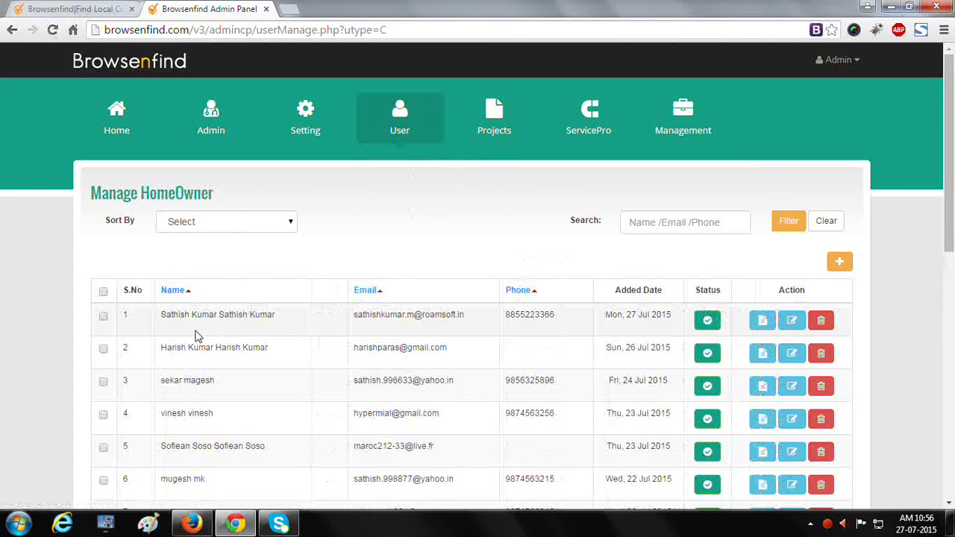
drag(175, 317, 542, 333)
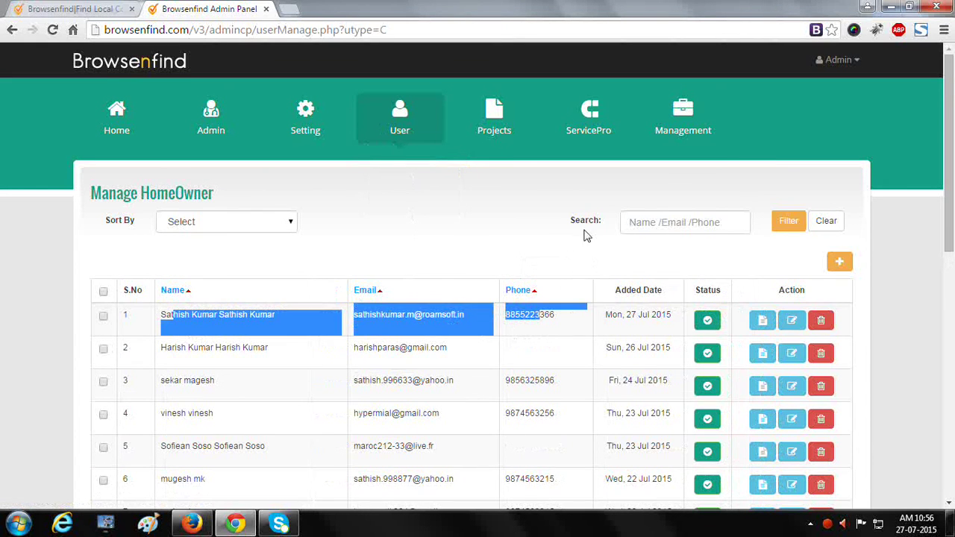
click(575, 302)
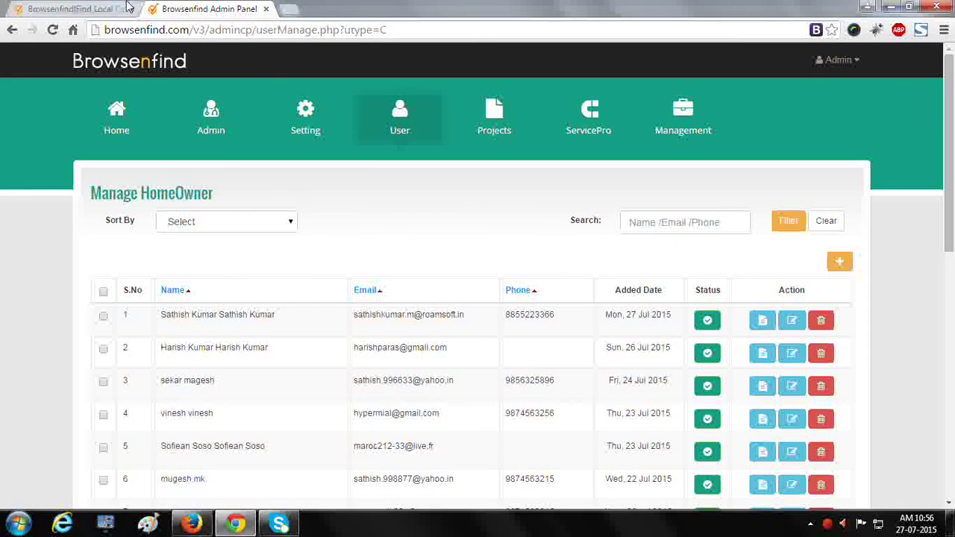
click(75, 9)
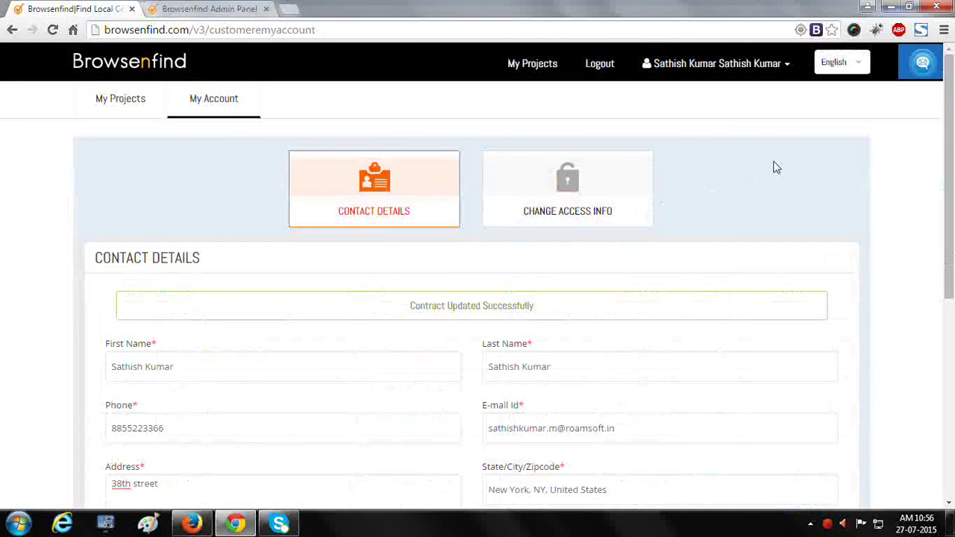